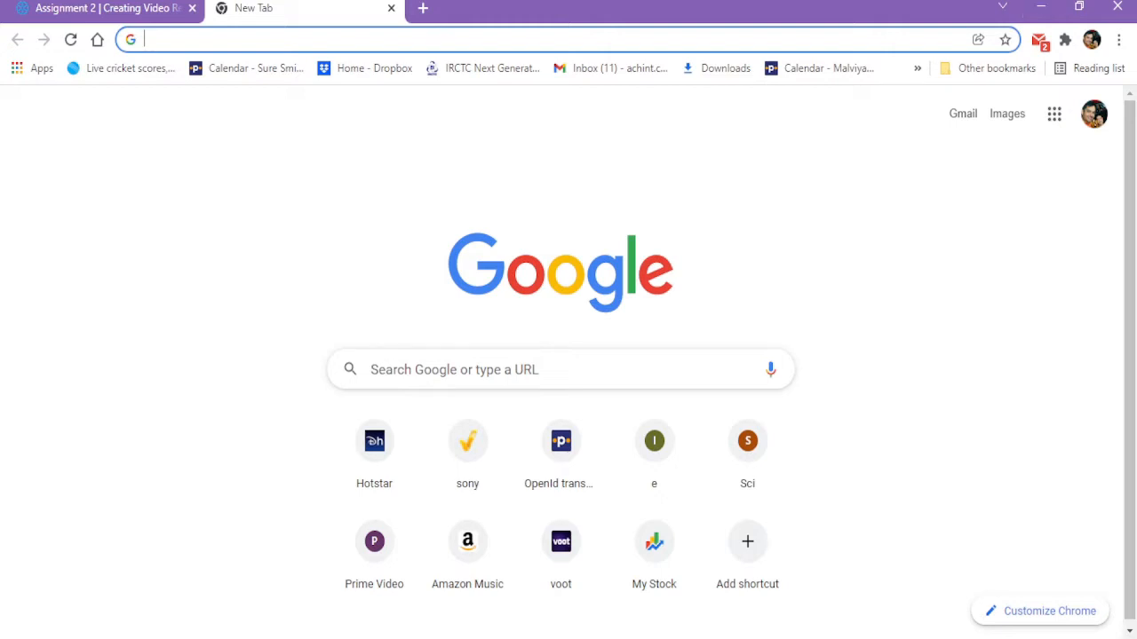
# Search the web for "income tax department e payment" and open the e-Payment for TIN result.
pyautogui.click(407, 36)
pyautogui.write('inco')
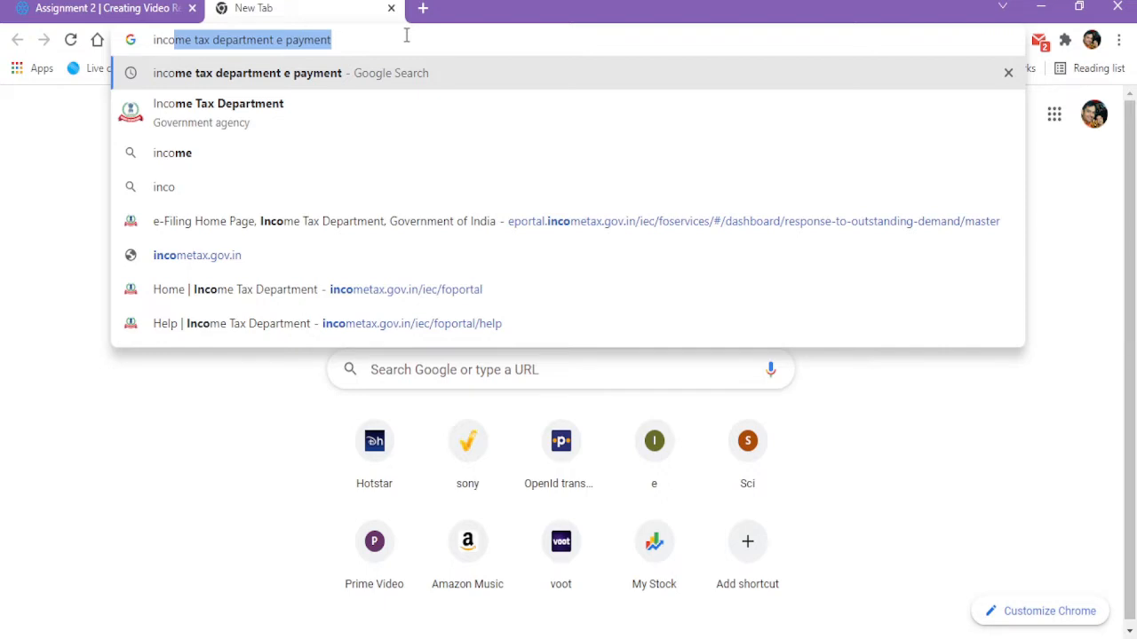
pyautogui.press('Return')
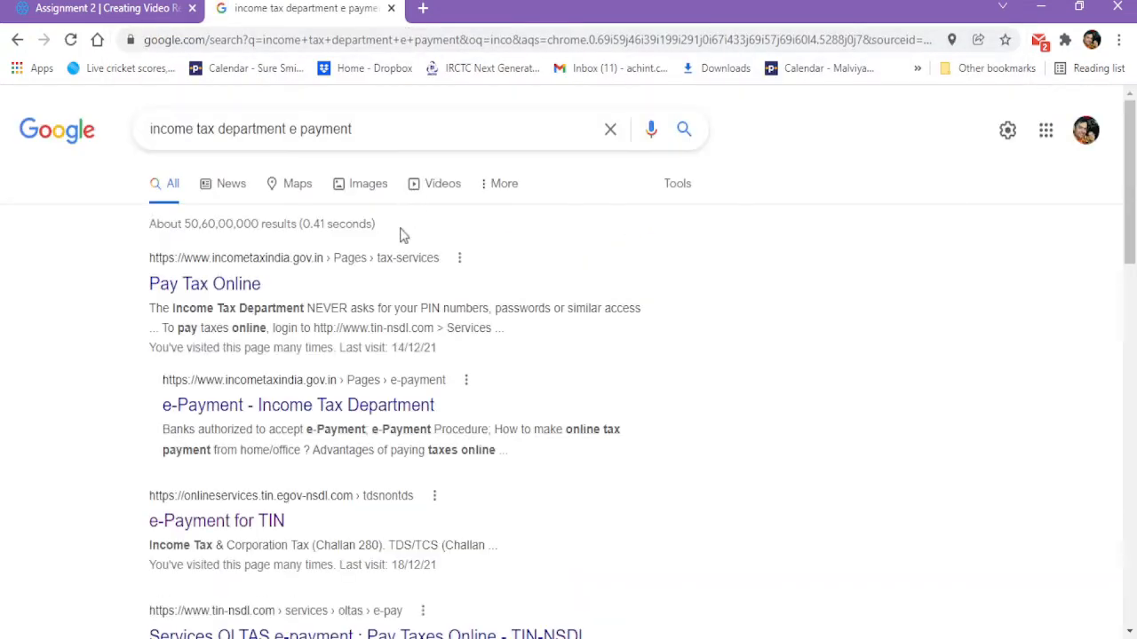
pyautogui.scroll(-1, 336, 375)
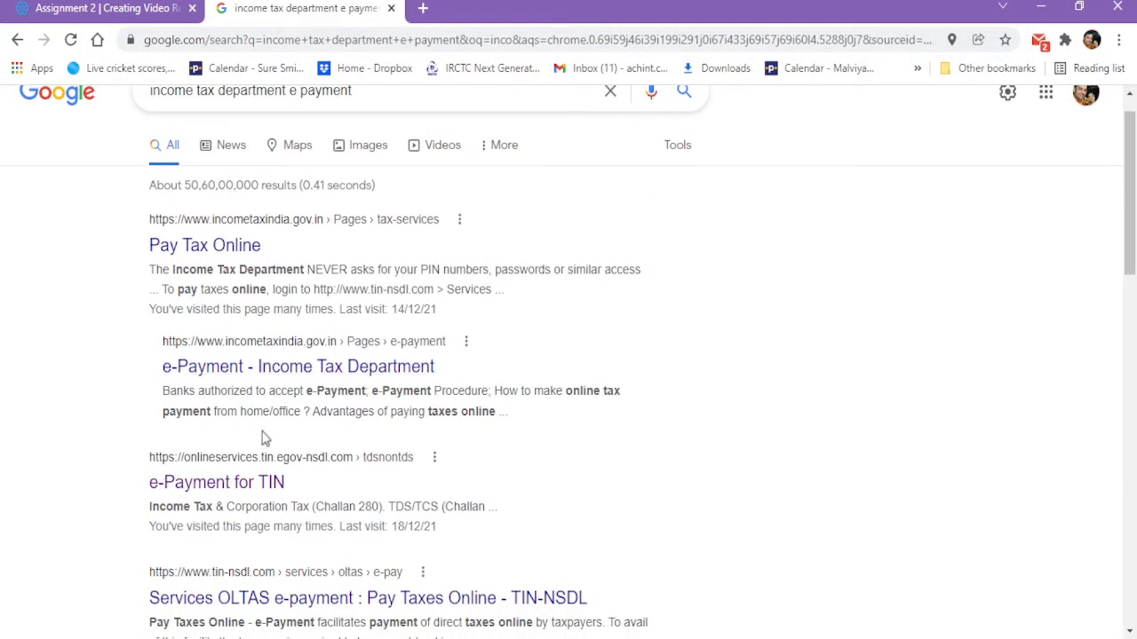
pyautogui.click(241, 489)
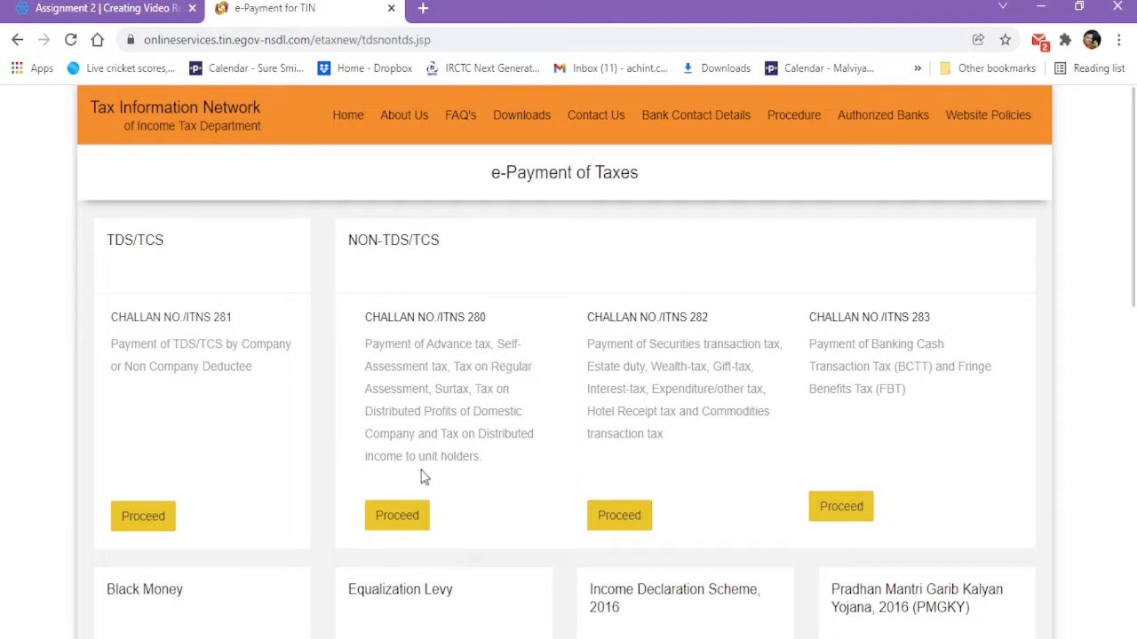
# Open Challan No./ITNS 280 and choose (0021) Income Tax (Other than Companies) with payment type (100) Advance Tax.
pyautogui.click(398, 522)
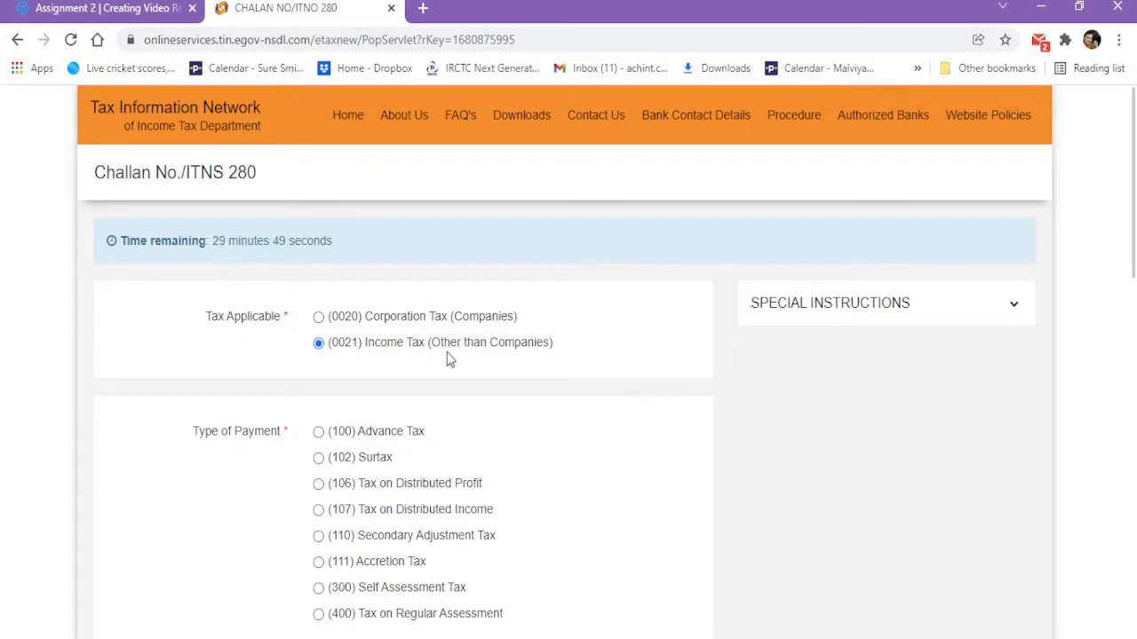
pyautogui.scroll(-2, 525, 366)
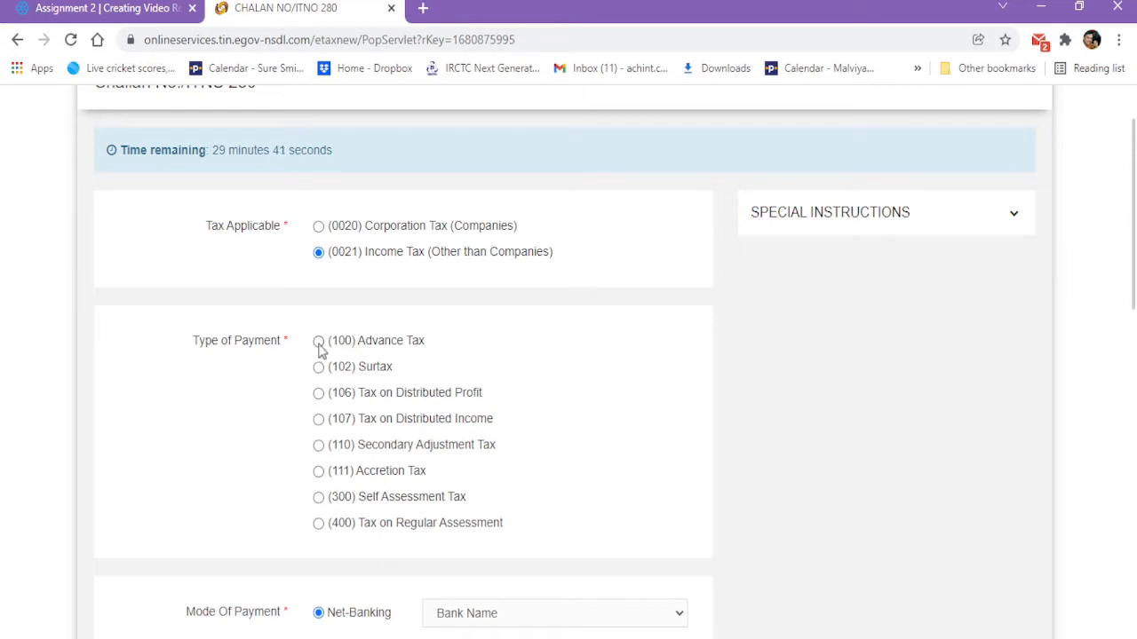
pyautogui.scroll(-2, 528, 399)
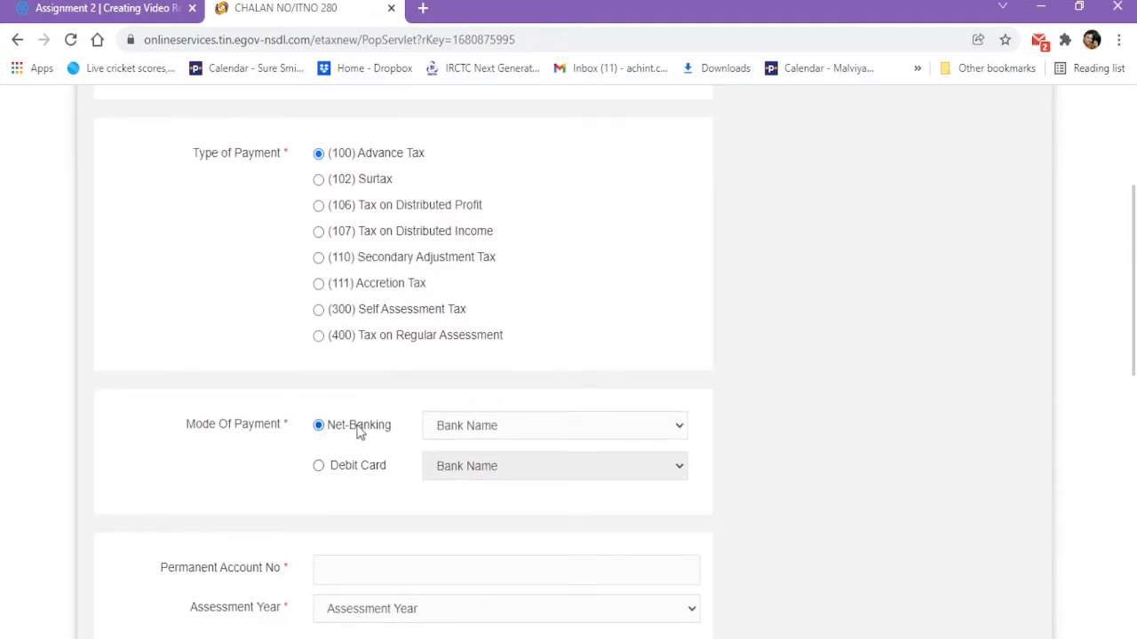
pyautogui.click(505, 434)
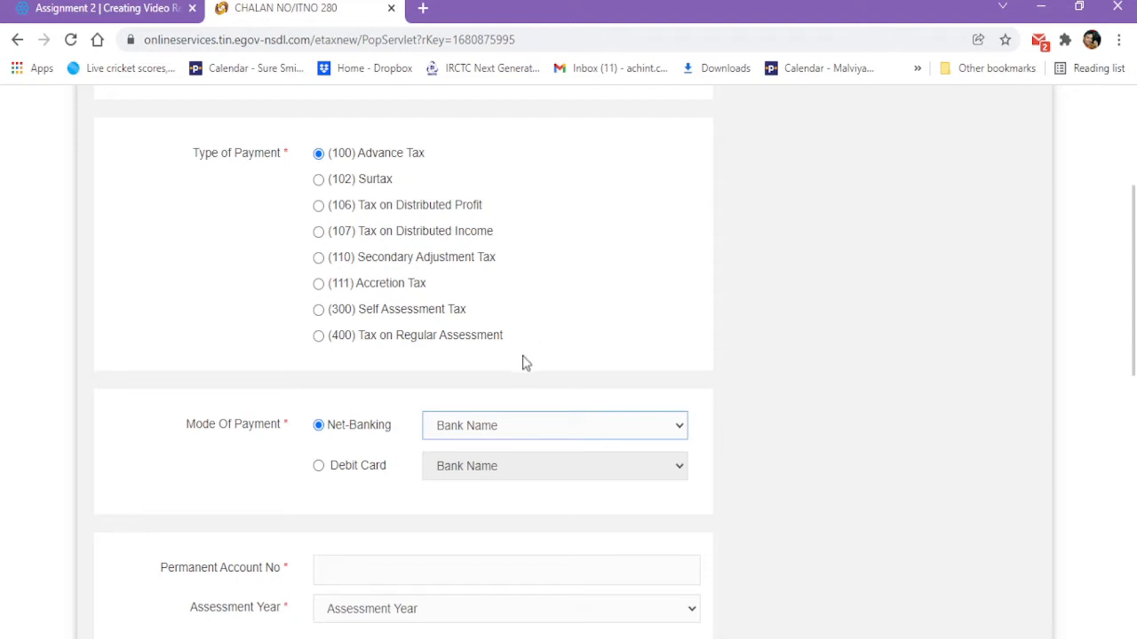
pyautogui.click(349, 472)
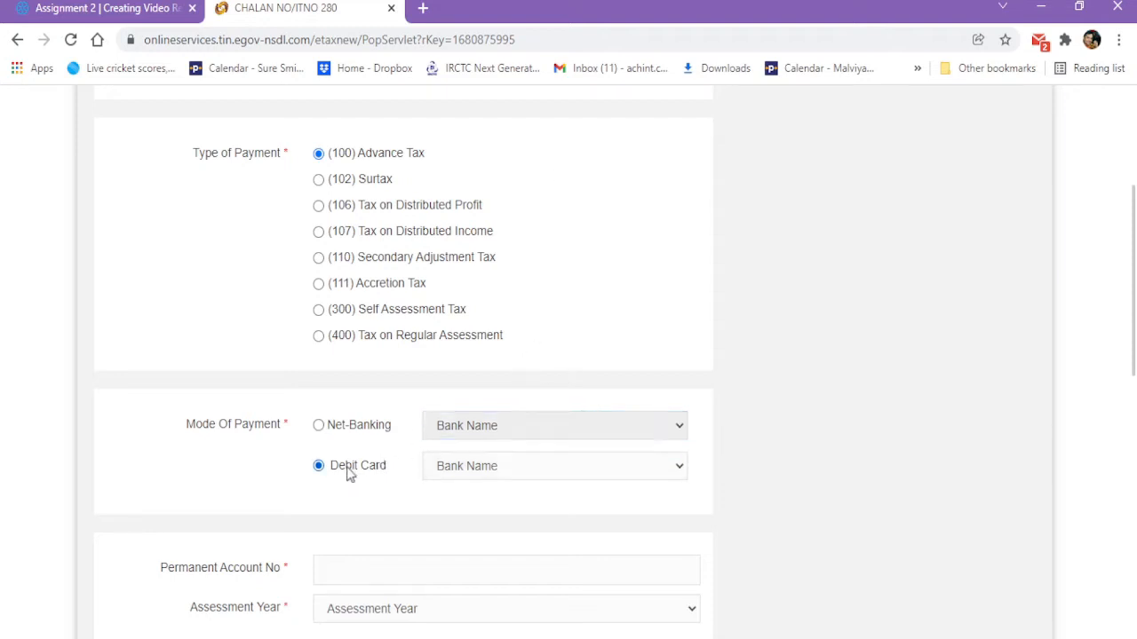
pyautogui.click(490, 471)
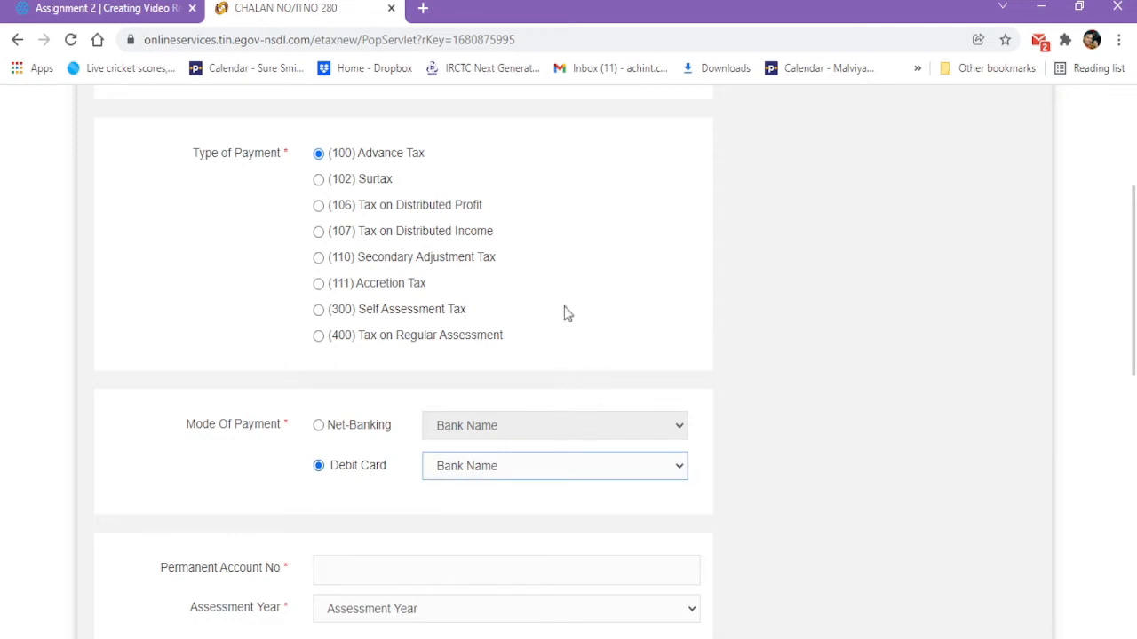
# Set the mode of payment to Net-Banking with Punjab National Bank as the bank.
pyautogui.click(319, 428)
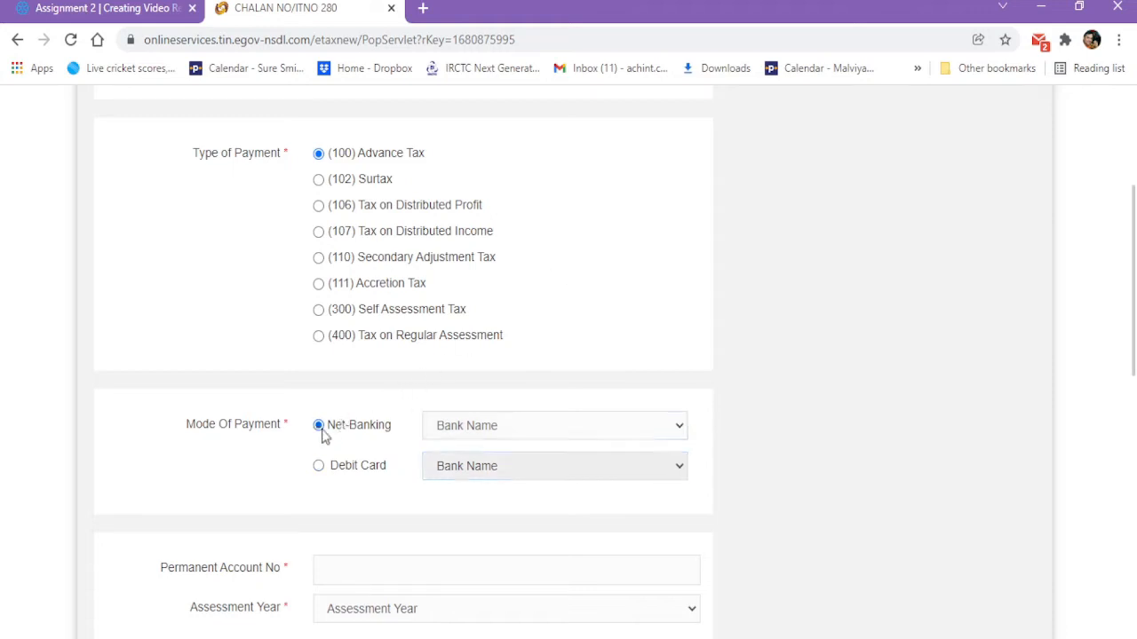
pyautogui.click(503, 438)
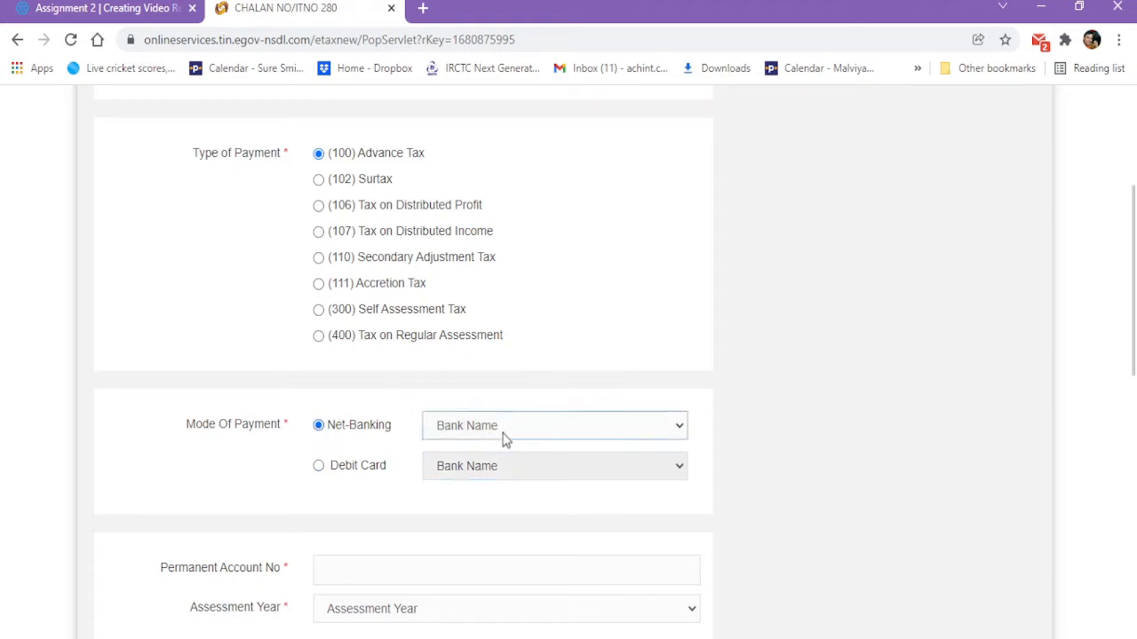
pyautogui.click(545, 295)
# Enter the taxpayer's Permanent Account Number and set the assessment year to 2022-23.
pyautogui.scroll(-3, 619, 490)
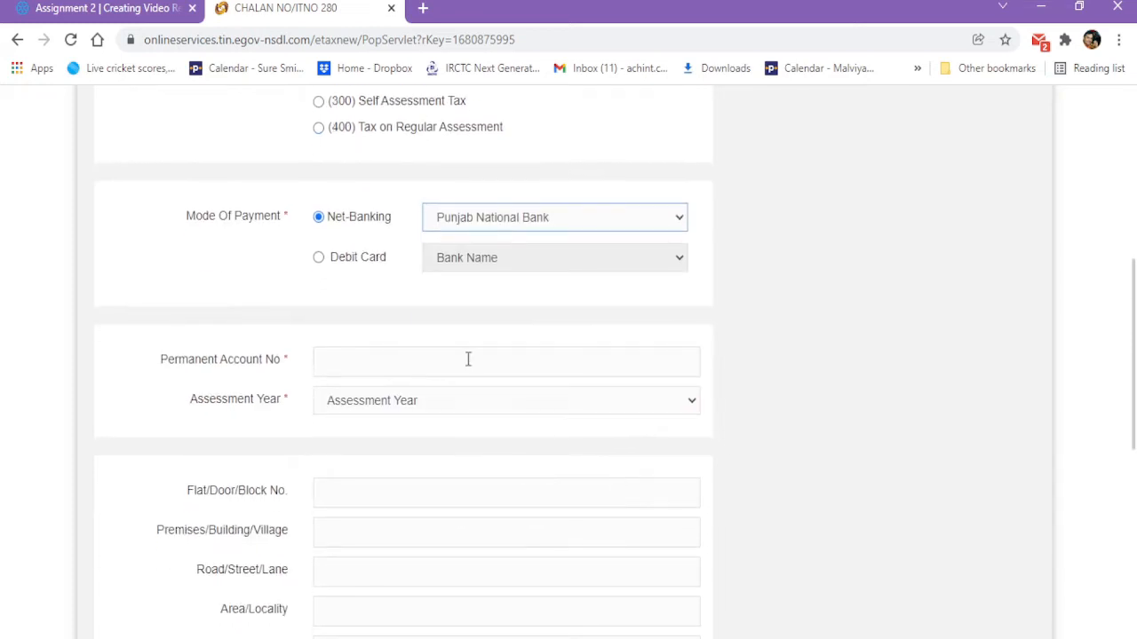
pyautogui.click(469, 358)
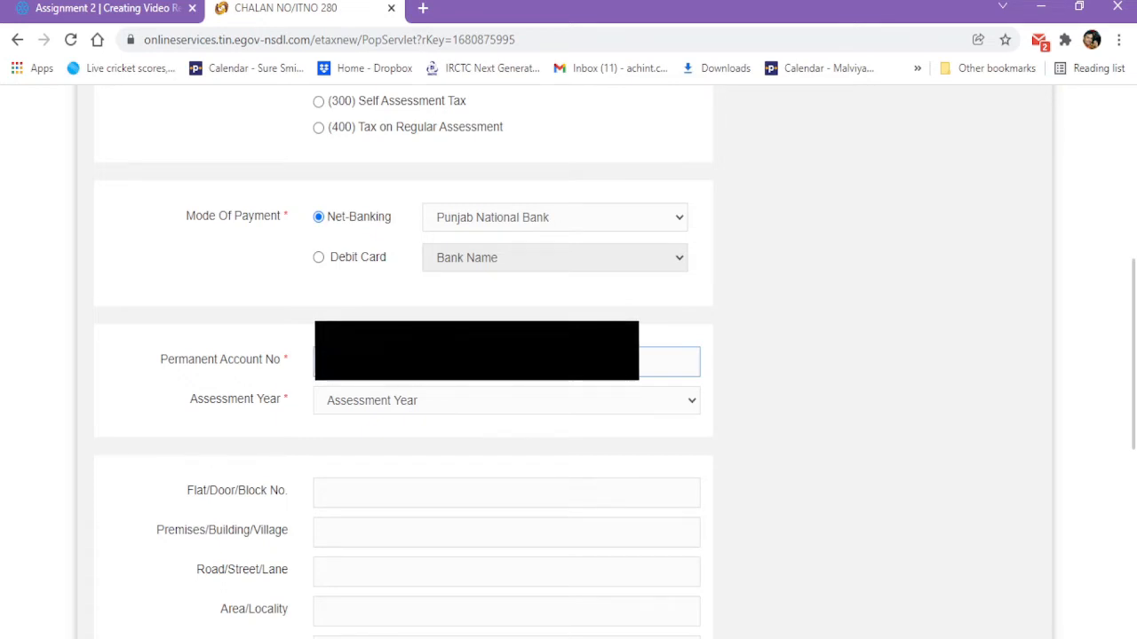
pyautogui.click(503, 408)
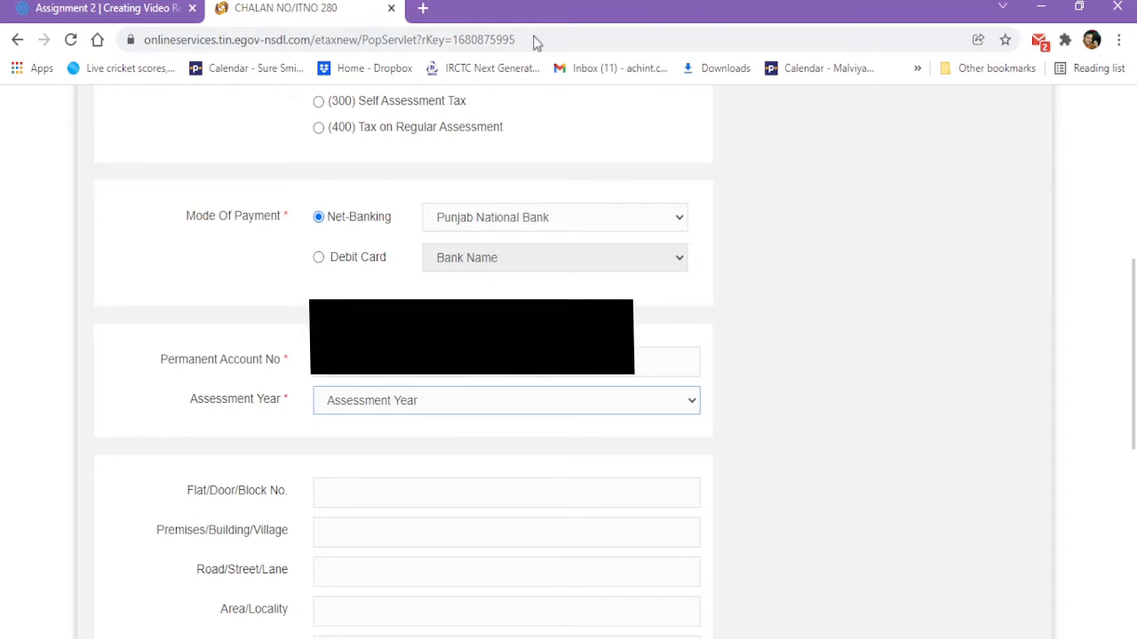
pyautogui.press('Down')
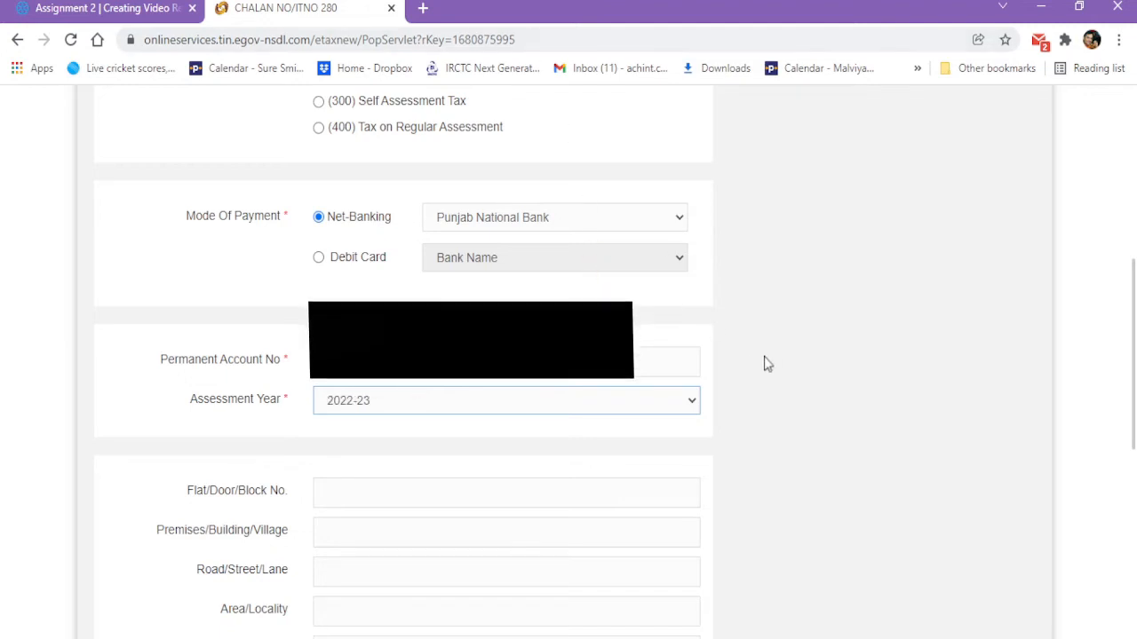
# Fill in the taxpayer's address fields, state, postal code, e-mail and mobile number.
pyautogui.scroll(-1, 767, 363)
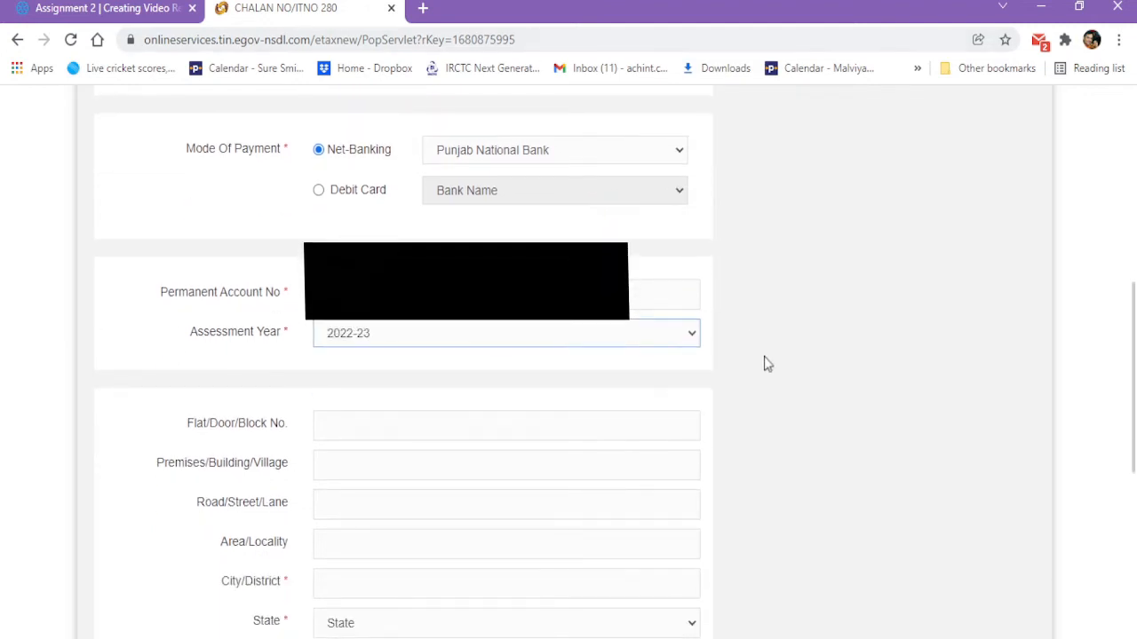
pyautogui.scroll(-1, 764, 356)
pyautogui.click(425, 333)
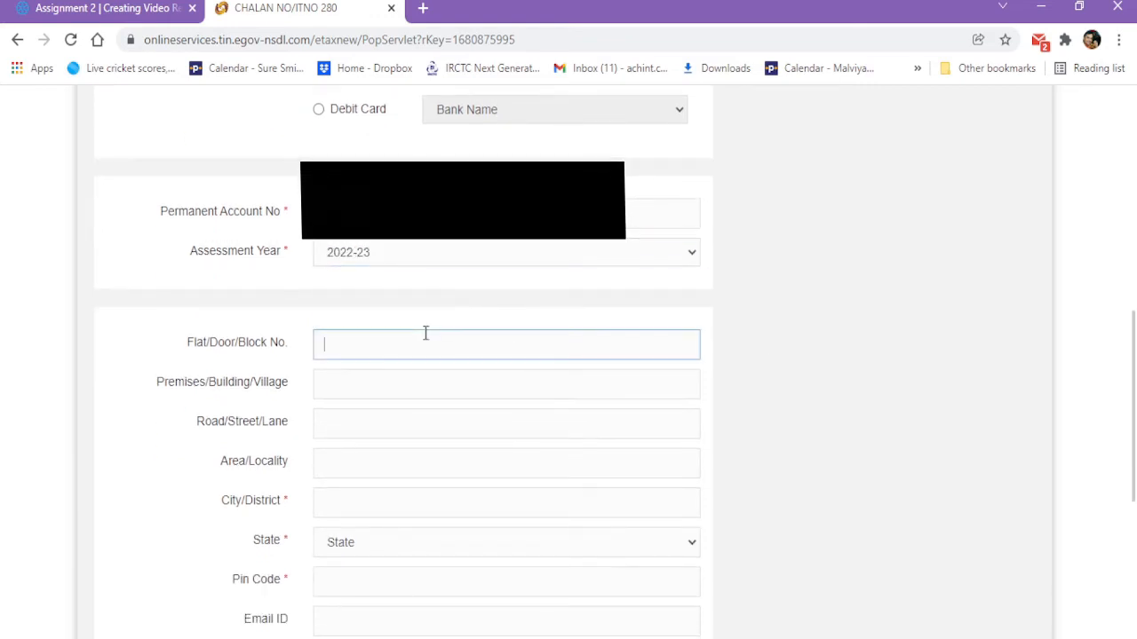
pyautogui.scroll(-1, 429, 424)
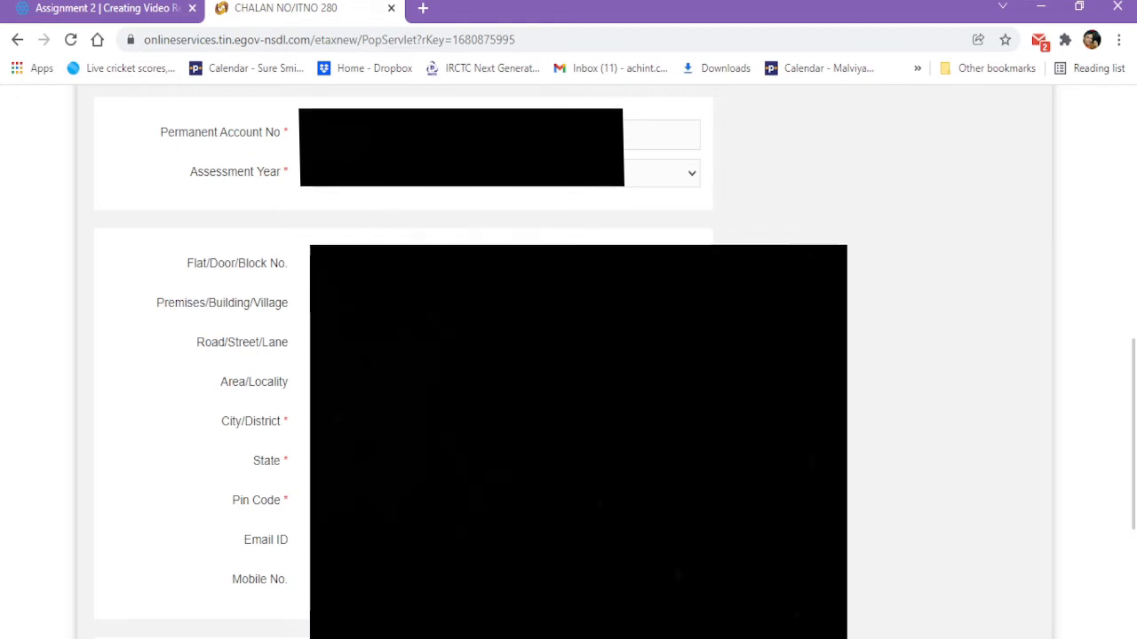
pyautogui.scroll(-1, 551, 409)
pyautogui.scroll(1, 550, 408)
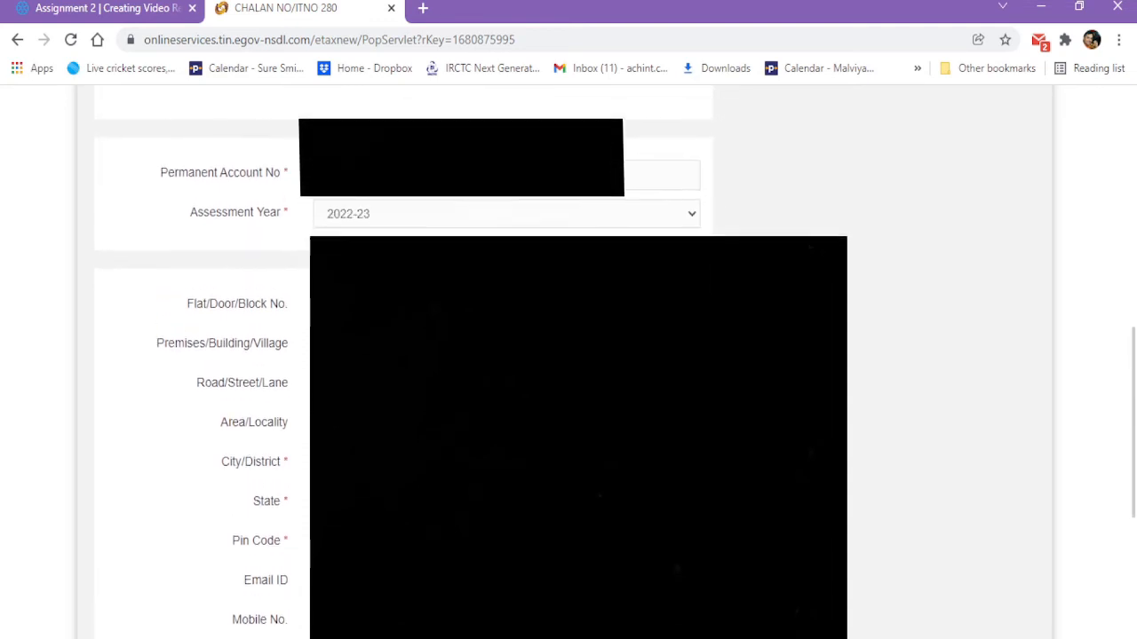
pyautogui.scroll(1, 550, 409)
pyautogui.scroll(-1, 550, 409)
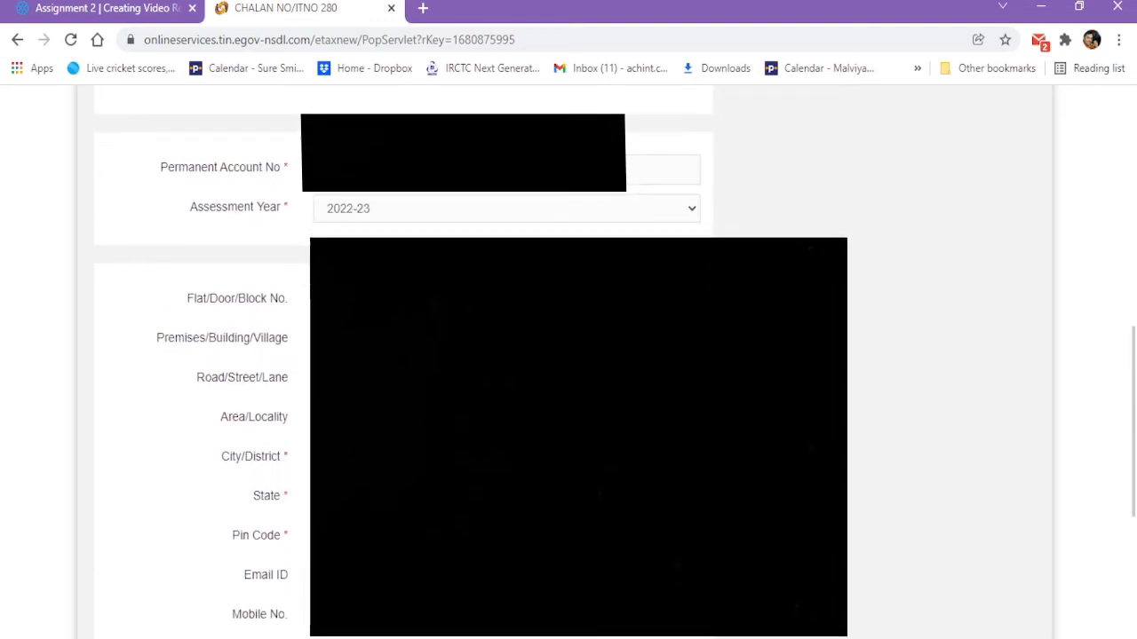
pyautogui.scroll(-1, 550, 409)
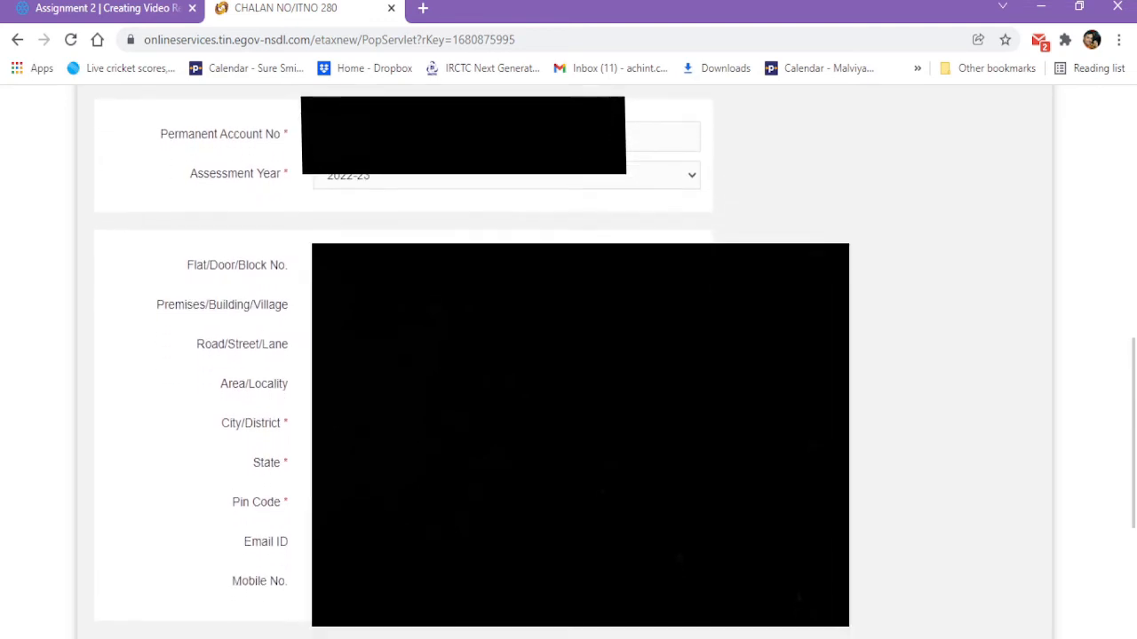
# Enter the captcha code shown in the image and proceed with the challan form.
pyautogui.scroll(-2, 551, 408)
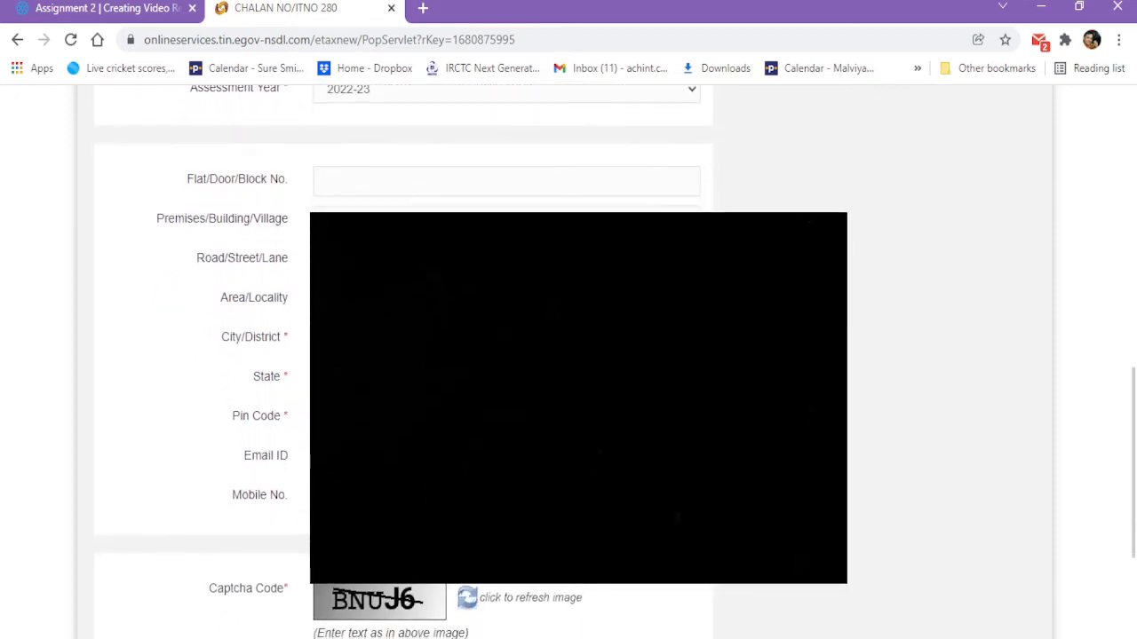
pyautogui.scroll(-4, 772, 438)
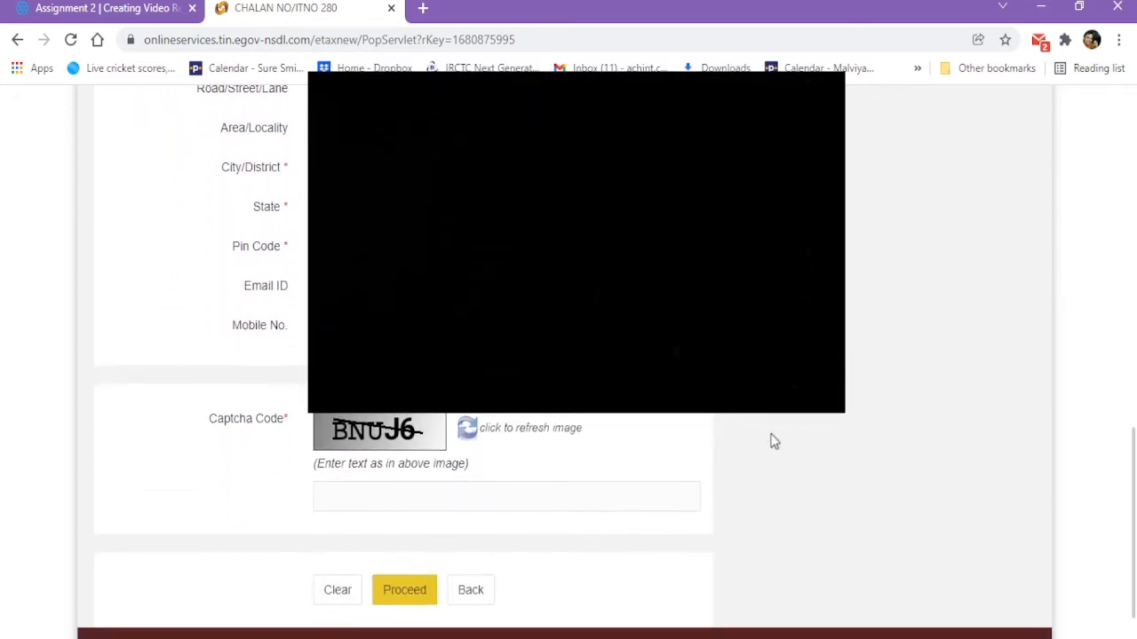
pyautogui.scroll(-1, 772, 442)
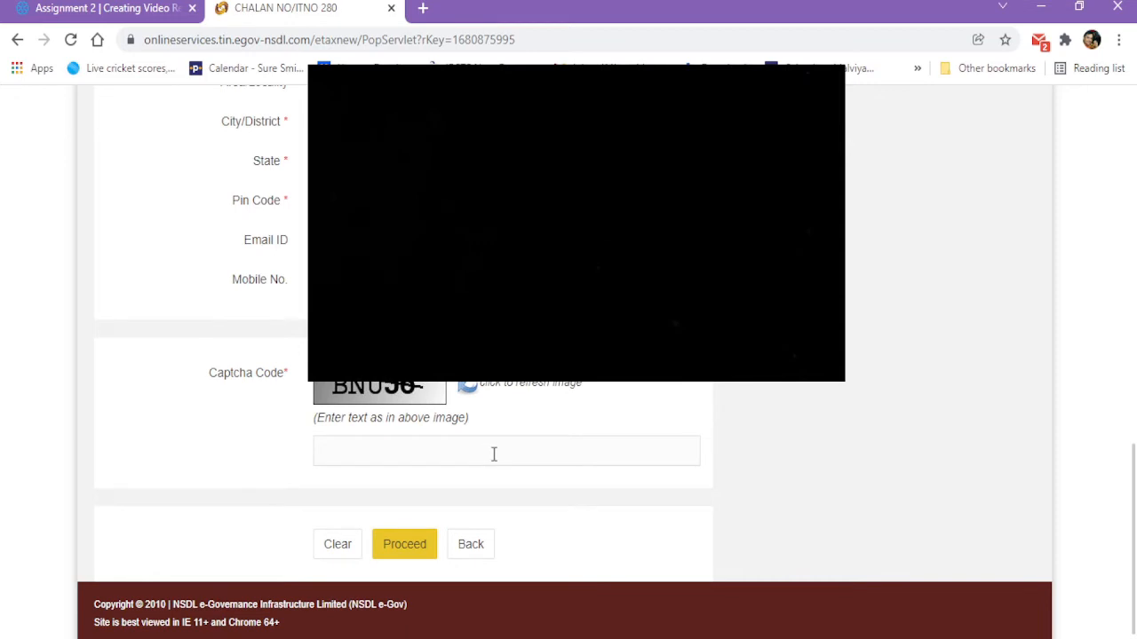
pyautogui.scroll(-1, 493, 454)
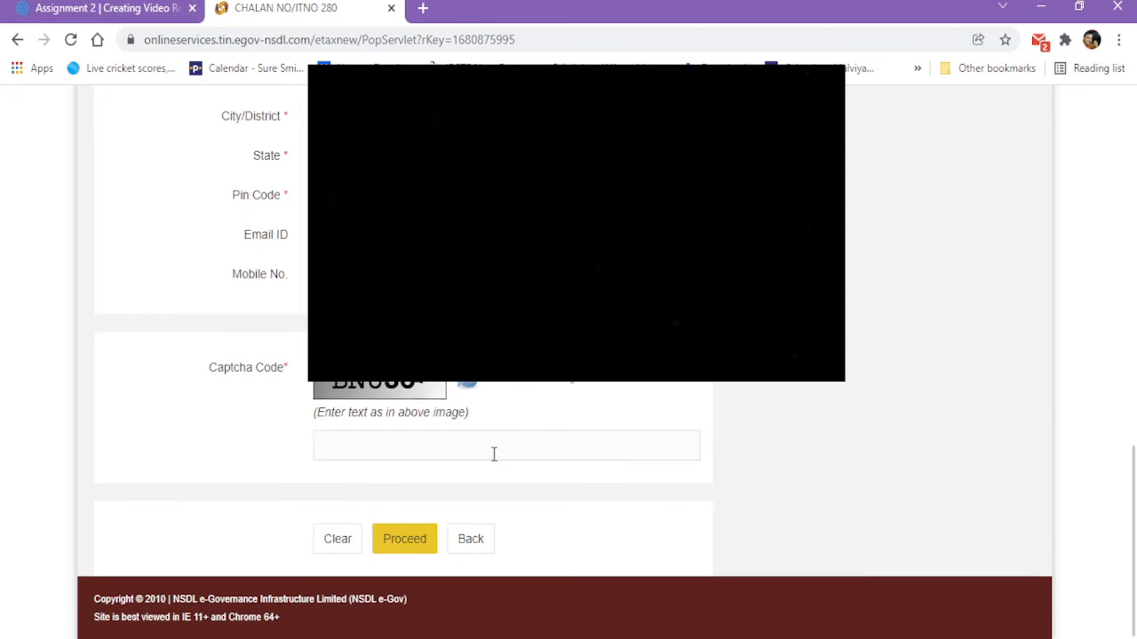
pyautogui.click(396, 439)
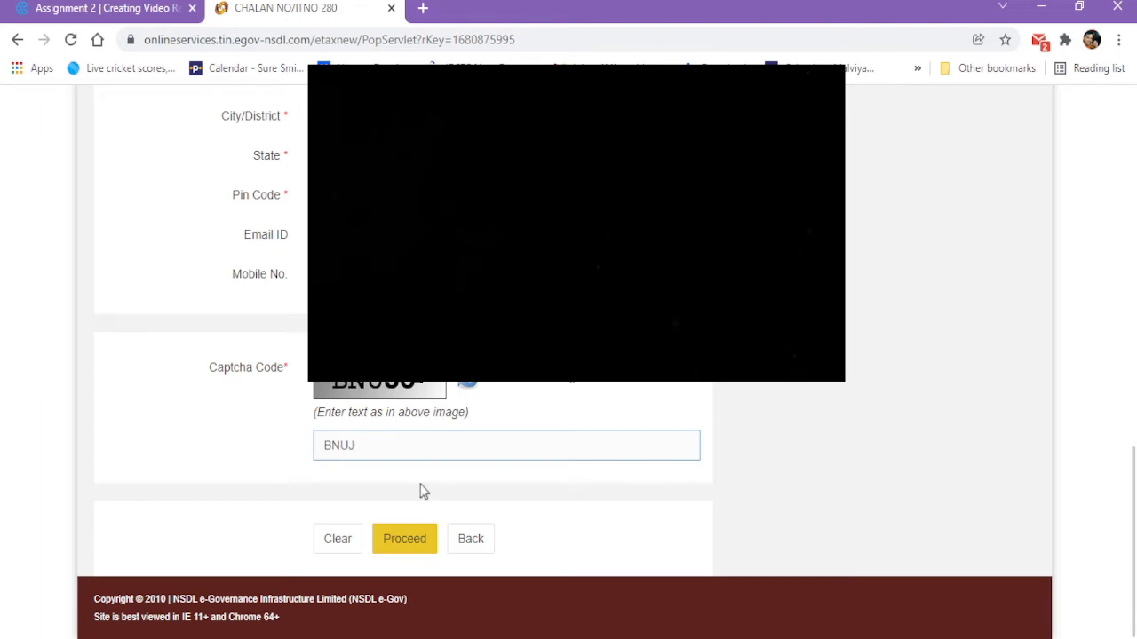
pyautogui.click(418, 546)
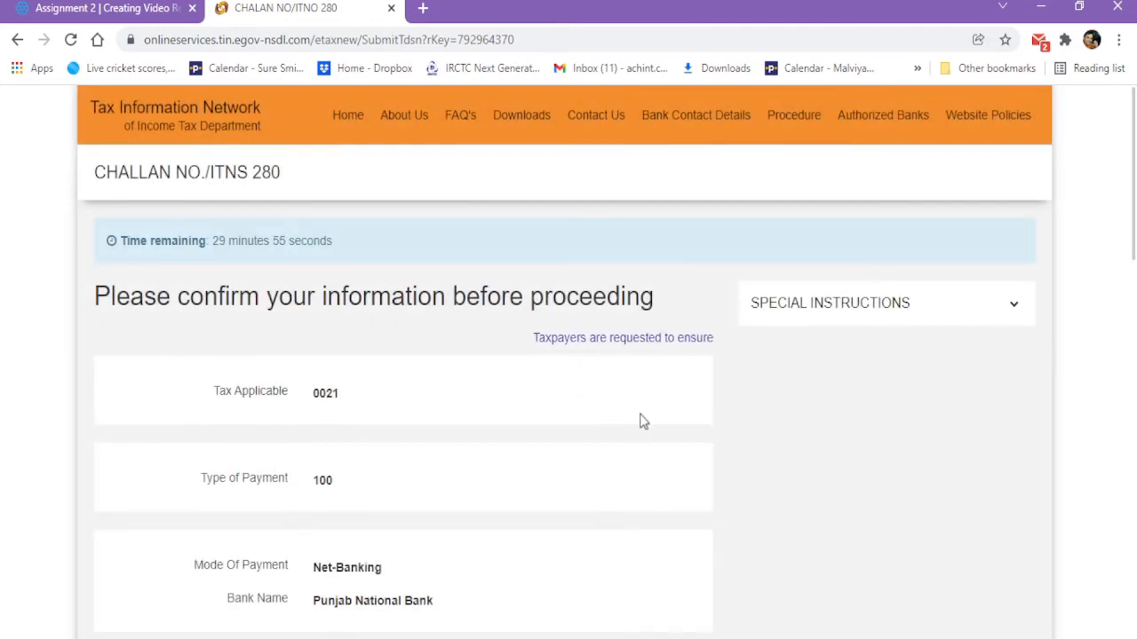
# Review the tax type, payment mode, bank, PAN, assessment year, address and consent text on the challan confirmation page.
pyautogui.scroll(-1, 640, 418)
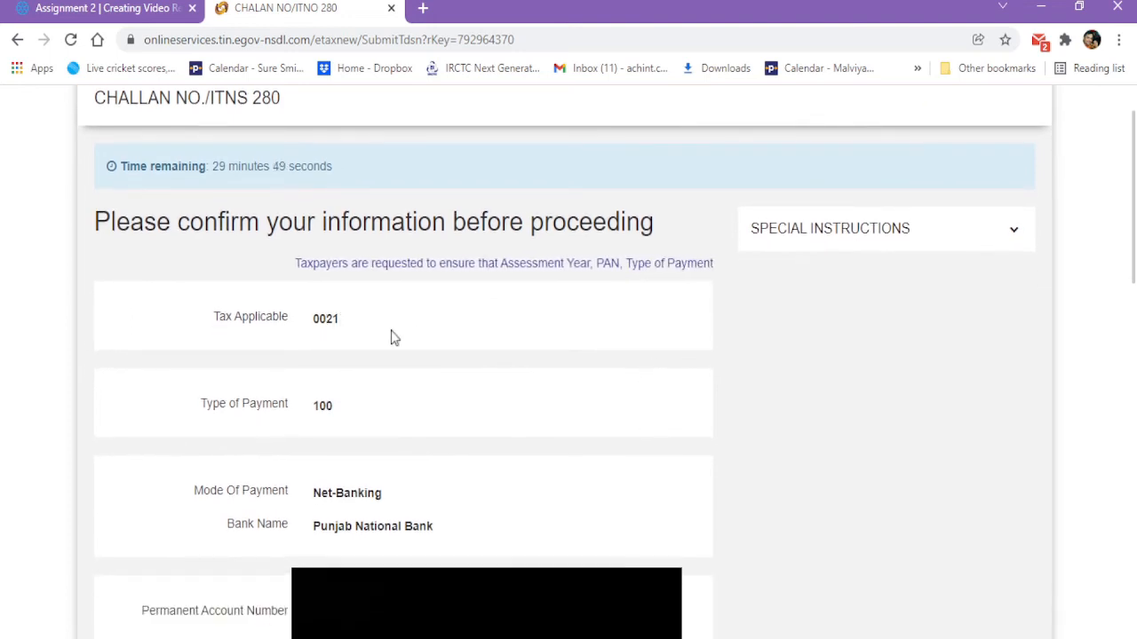
pyautogui.scroll(-1, 391, 397)
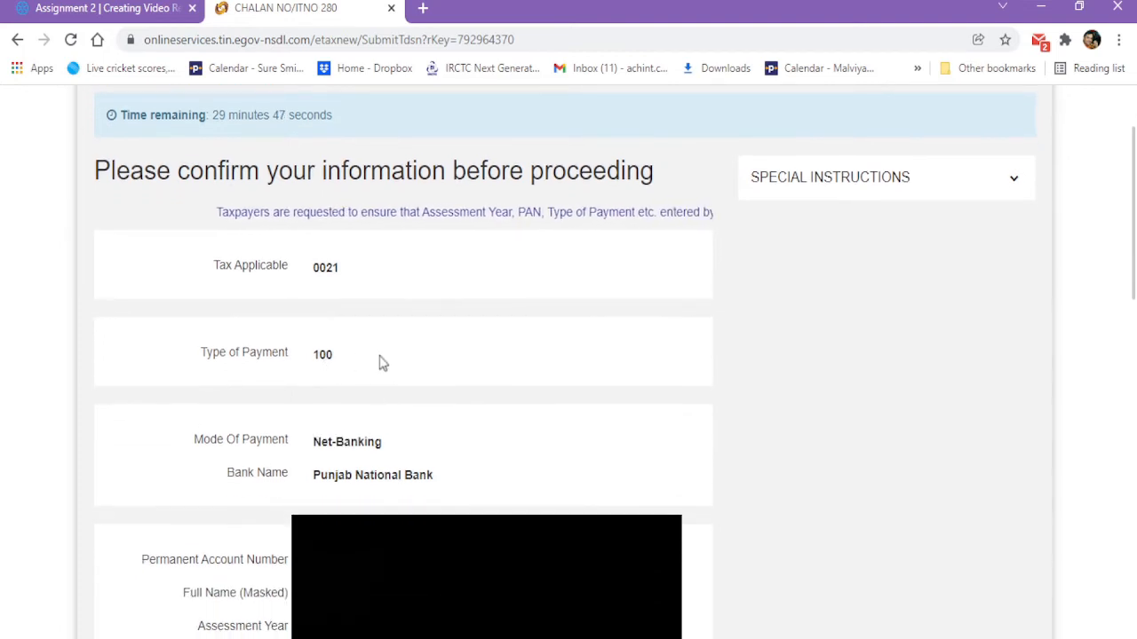
pyautogui.scroll(-1, 380, 361)
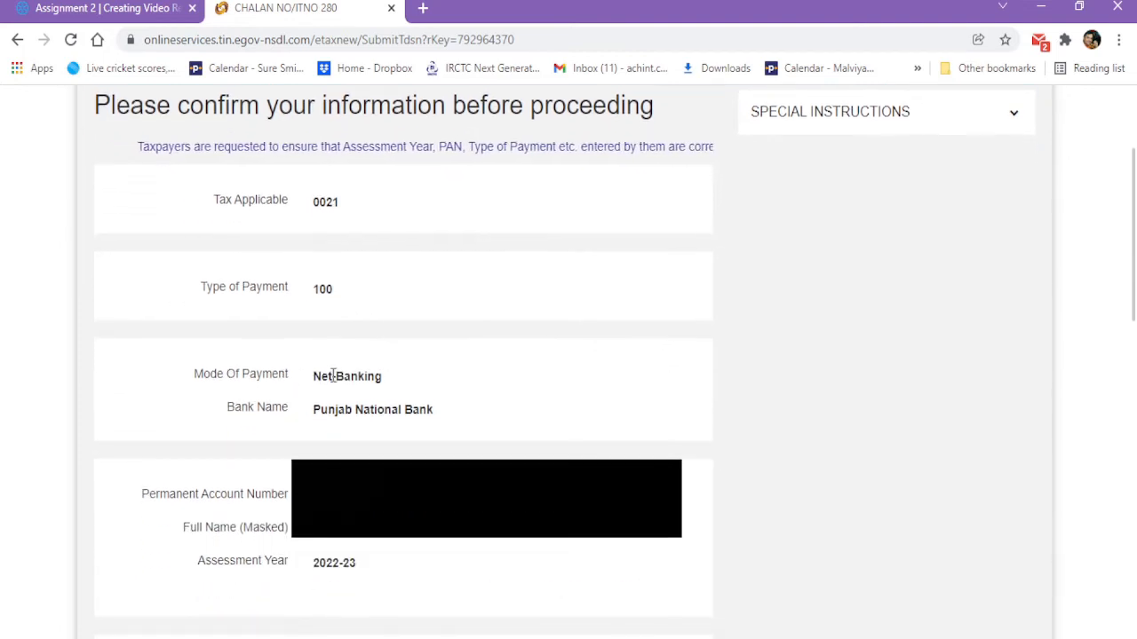
pyautogui.scroll(-1, 377, 376)
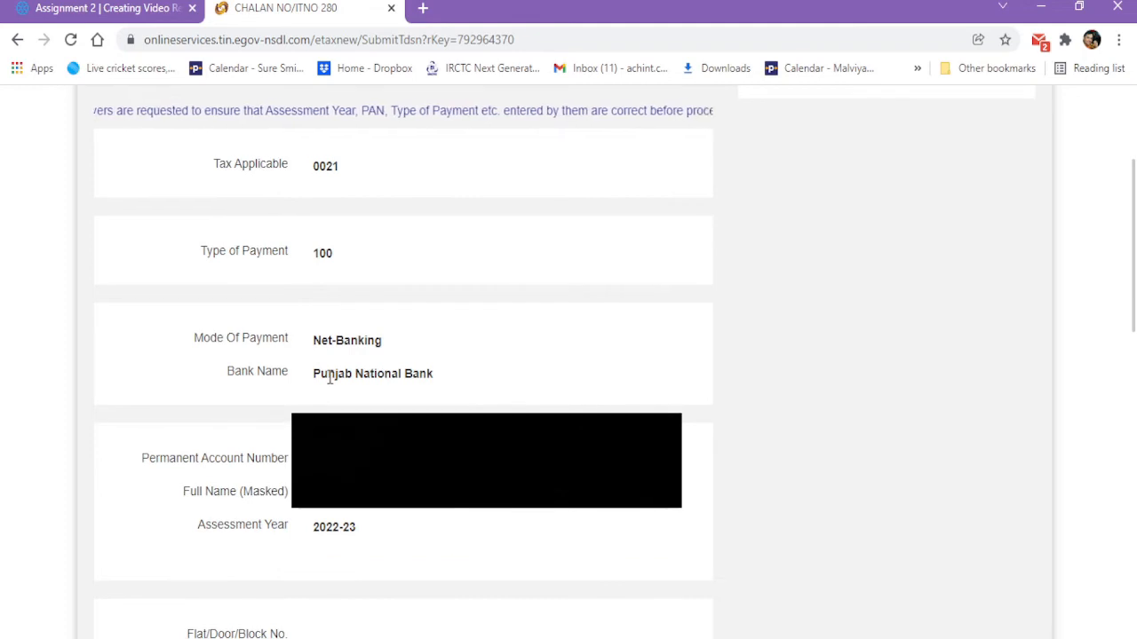
pyautogui.scroll(-1, 395, 394)
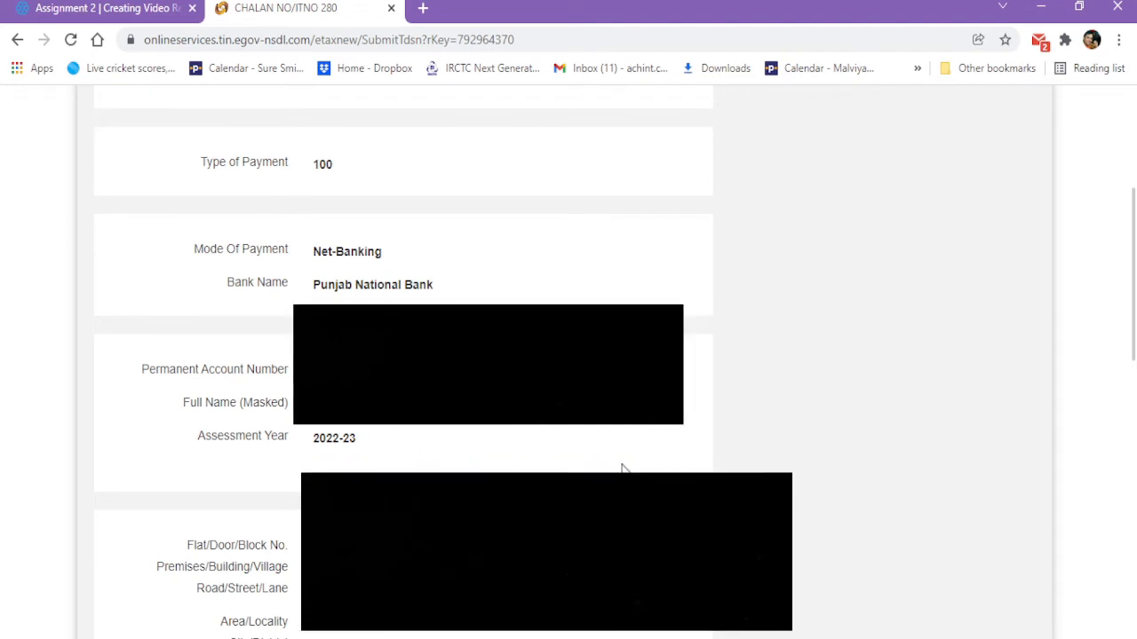
pyautogui.scroll(-1, 653, 468)
pyautogui.scroll(-5, 653, 468)
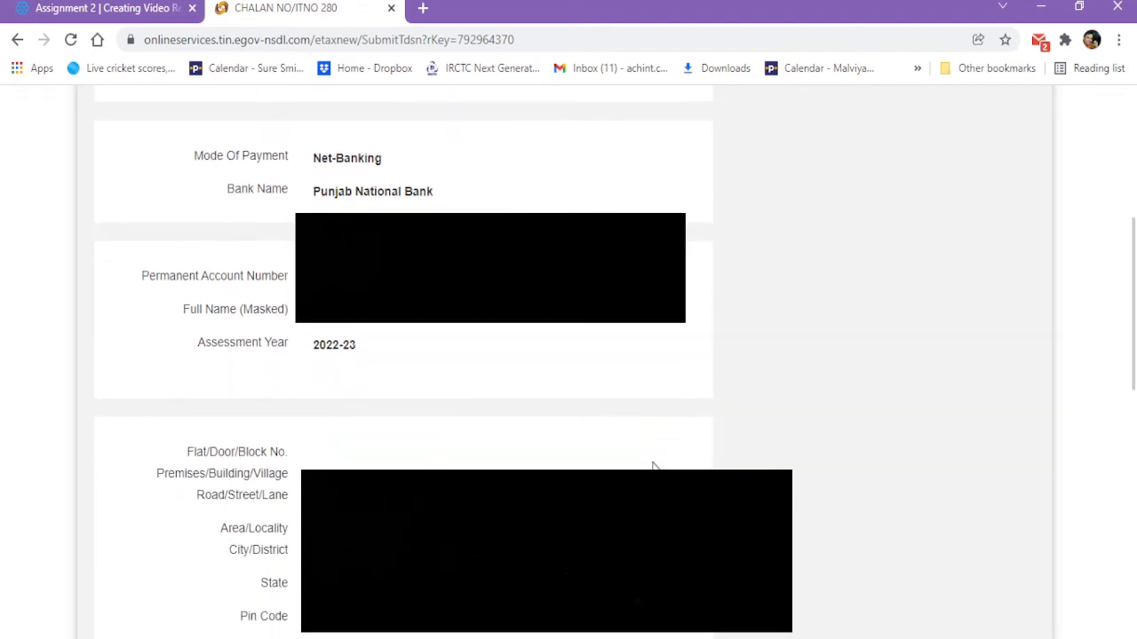
pyautogui.scroll(-3, 655, 469)
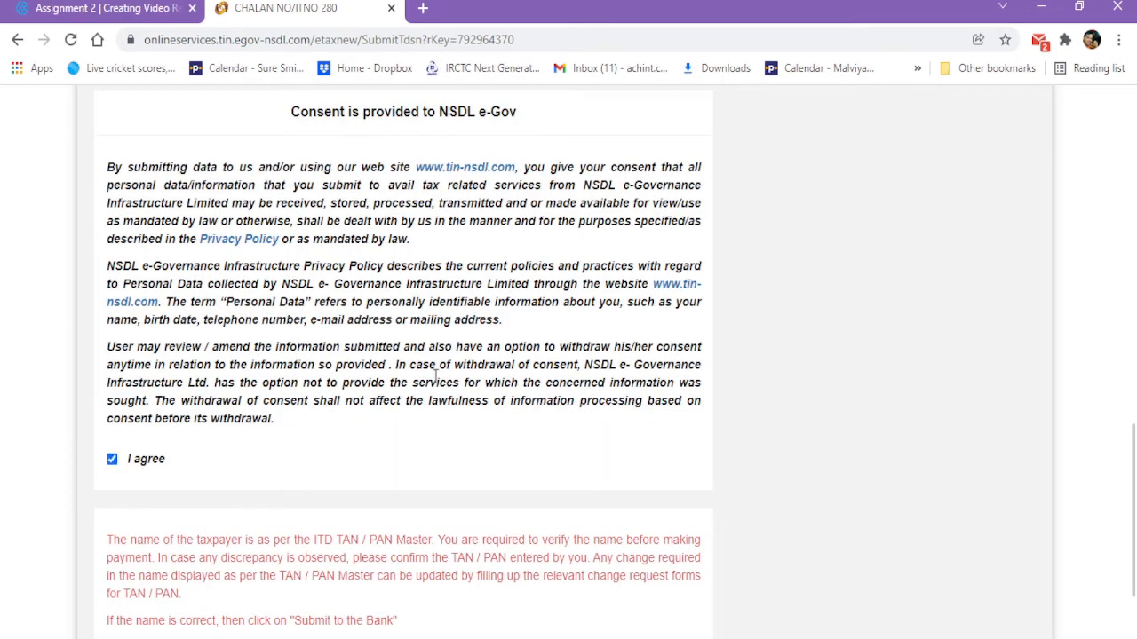
# Submit the confirmed challan to the bank for payment.
pyautogui.scroll(-2, 435, 377)
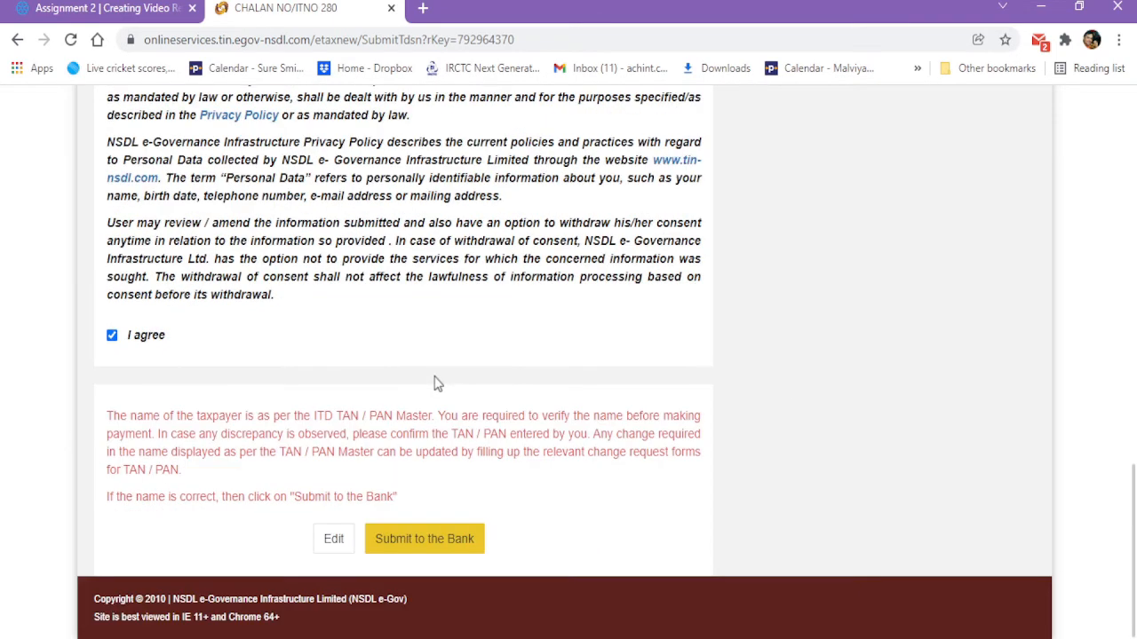
pyautogui.click(450, 537)
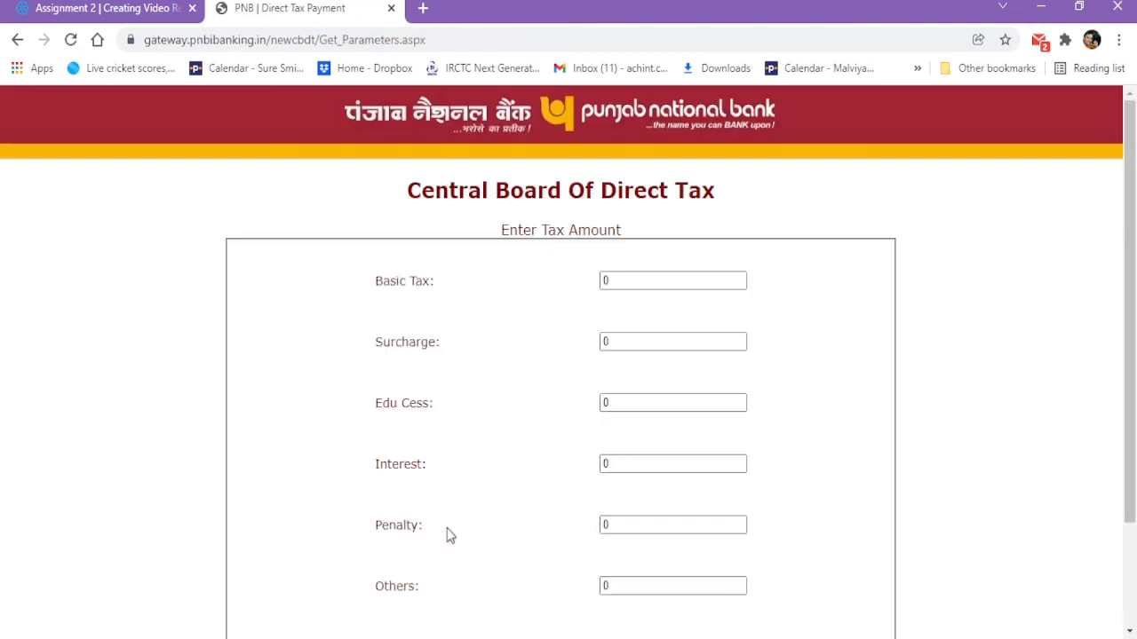
# Enter 5000 as the basic tax on the bank's tax amount form and submit it.
pyautogui.scroll(-1, 637, 350)
pyautogui.scroll(1, 637, 350)
pyautogui.click(604, 281)
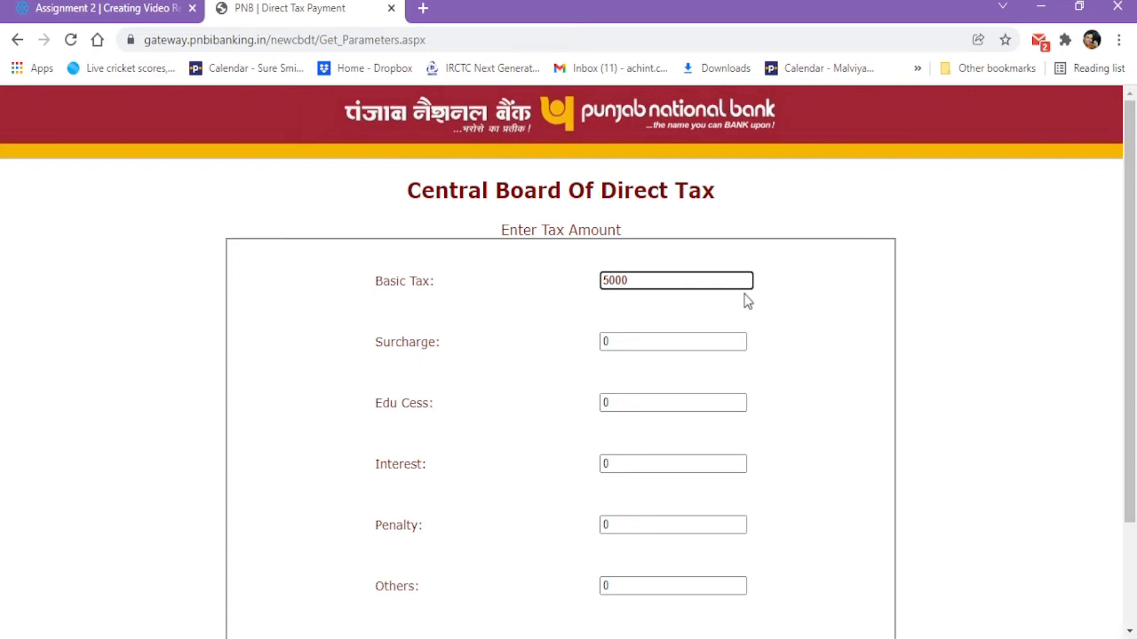
pyautogui.scroll(-3, 746, 302)
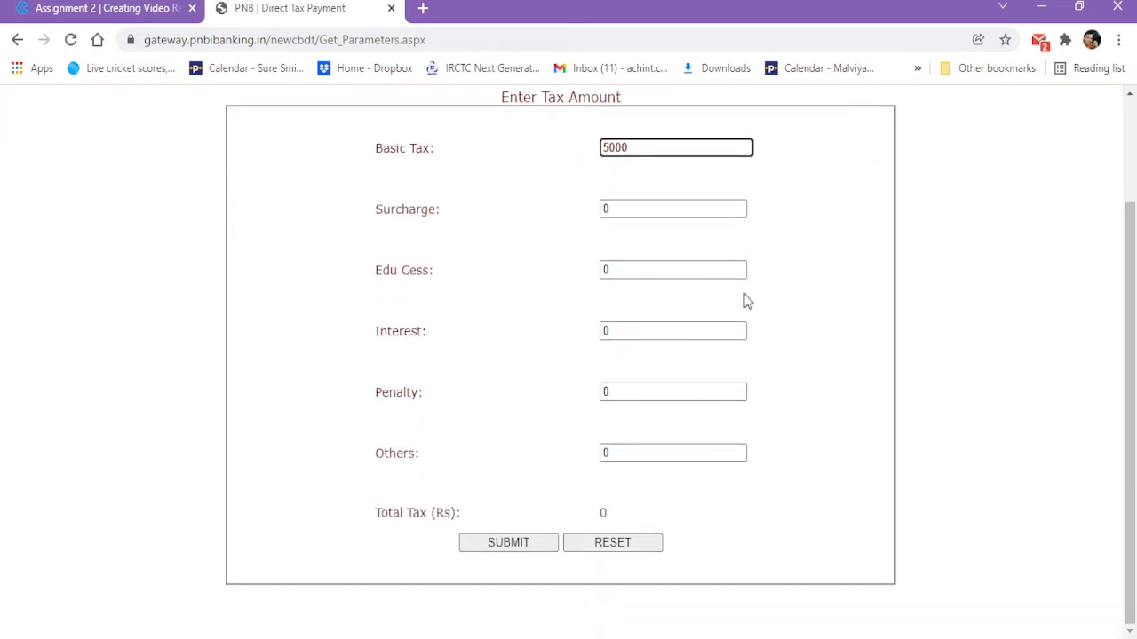
pyautogui.click(536, 540)
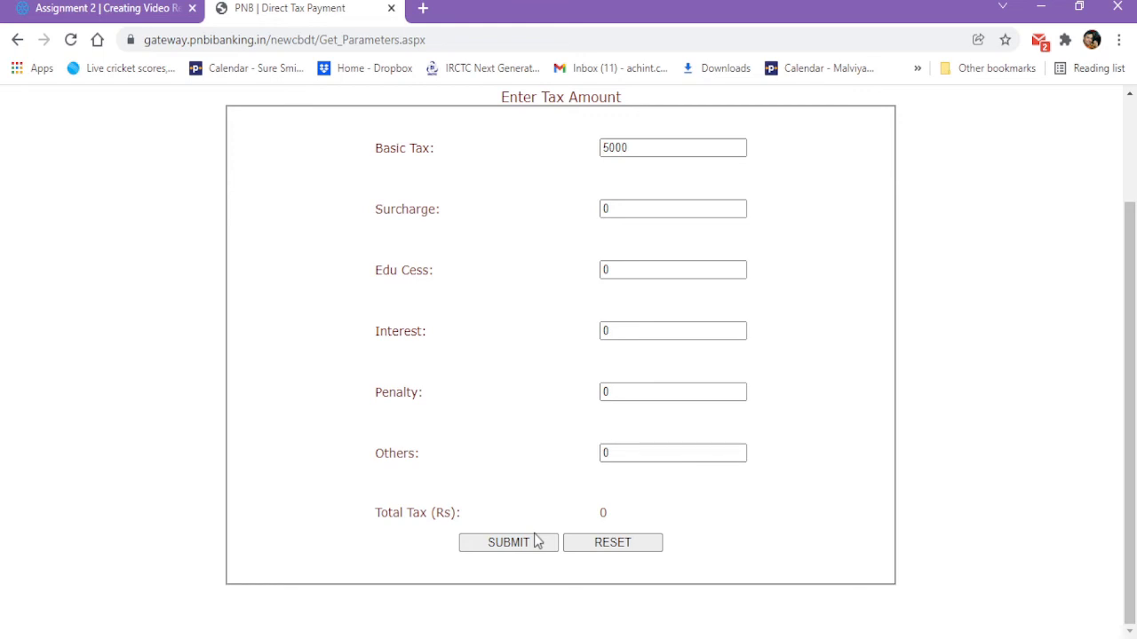
pyautogui.click(535, 542)
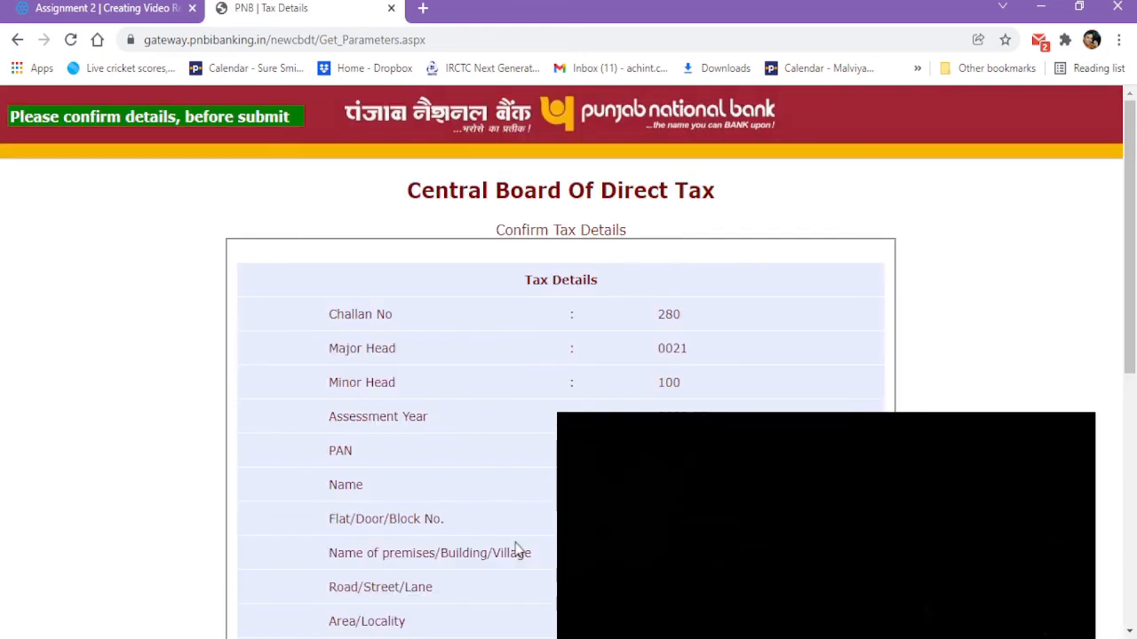
# Check and submit the tax details on the bank's confirmation page, and proceed to make the payment as a Retail User.
pyautogui.scroll(-1, 516, 548)
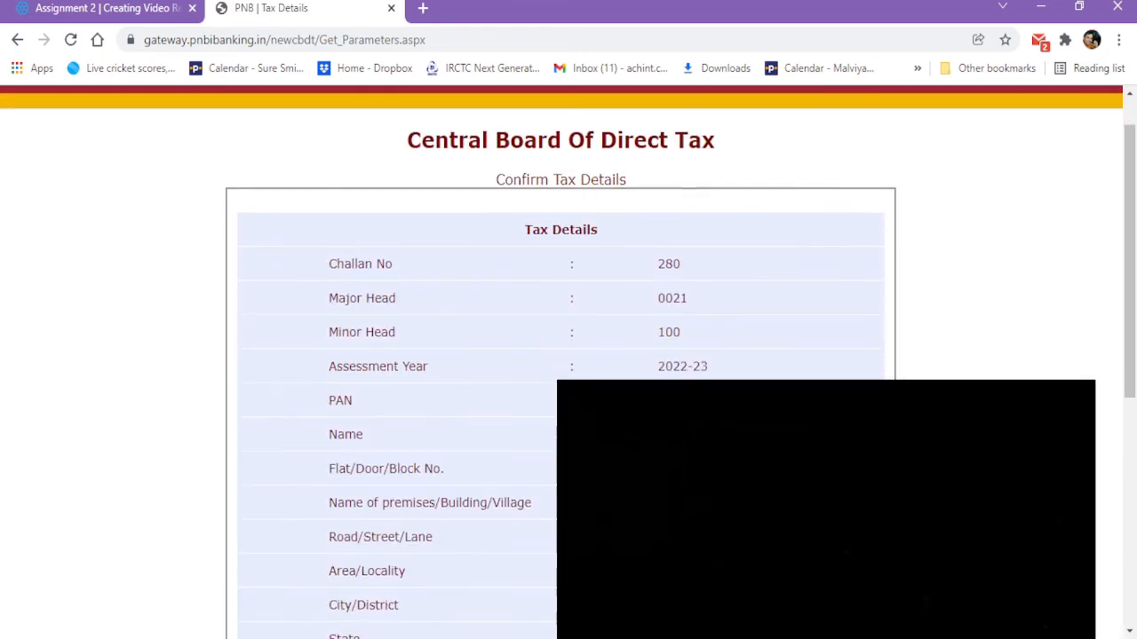
pyautogui.scroll(1, 516, 549)
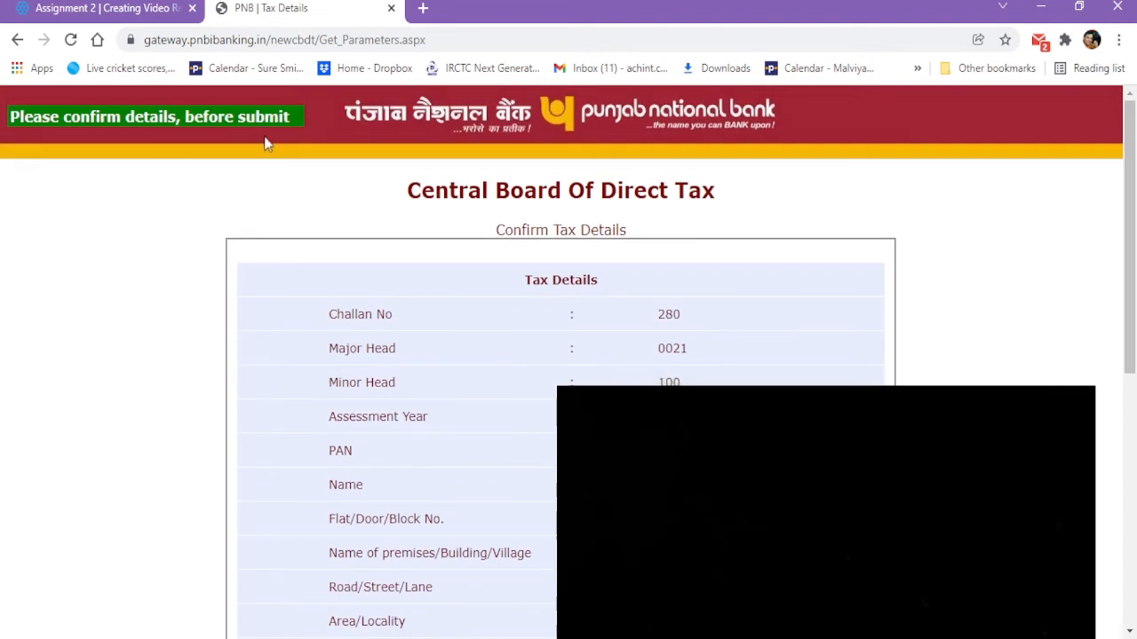
pyautogui.scroll(-4, 592, 310)
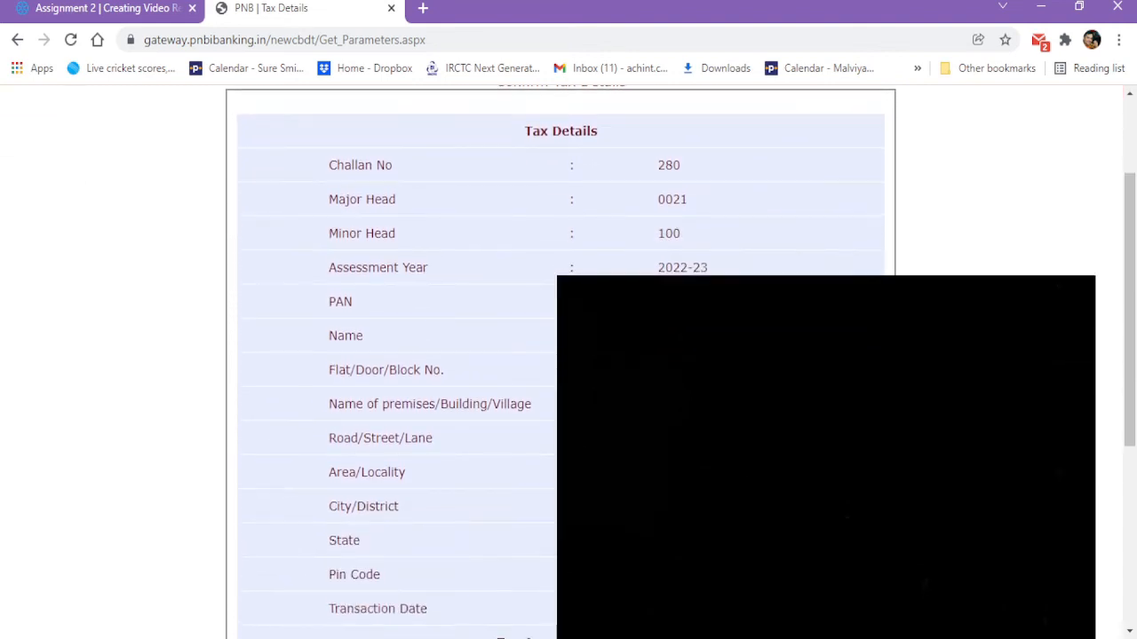
pyautogui.scroll(-7, 593, 310)
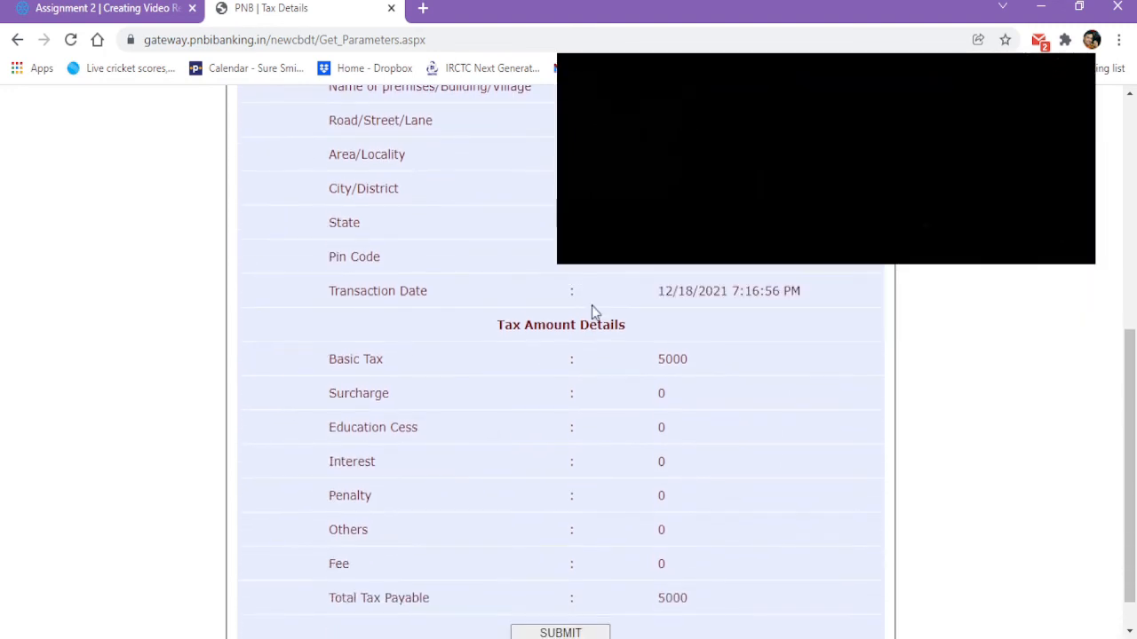
pyautogui.click(579, 591)
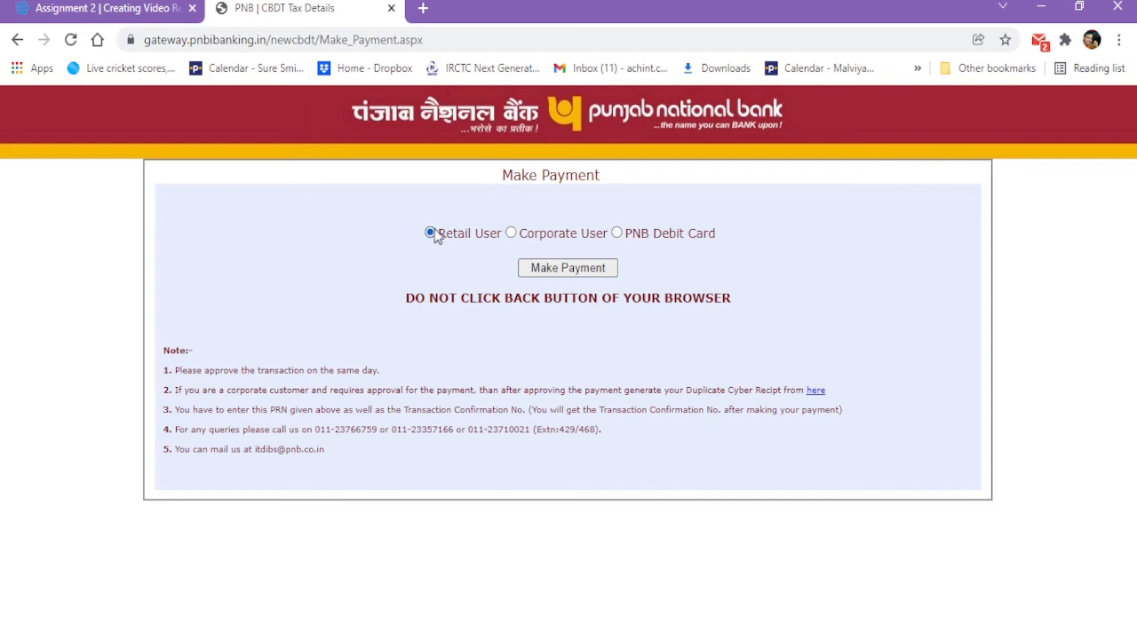
pyautogui.click(558, 269)
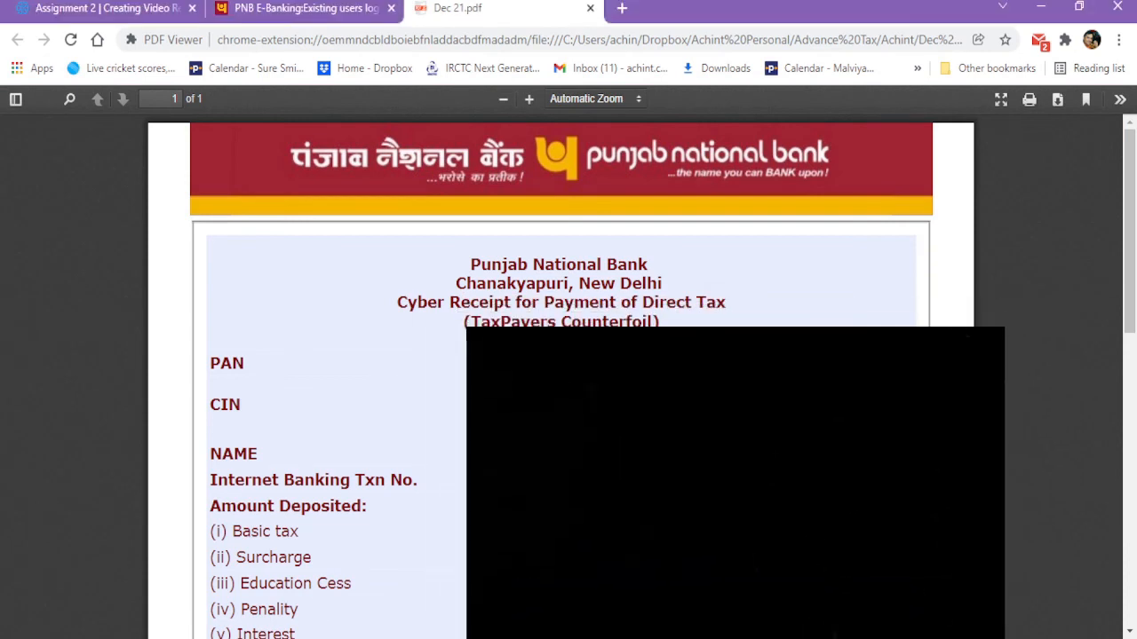
# Examine the direct tax payment receipt in Dec 21.pdf for the CIN, transaction number, deposited amounts, major and minor heads and assessment year.
pyautogui.scroll(-3, 620, 427)
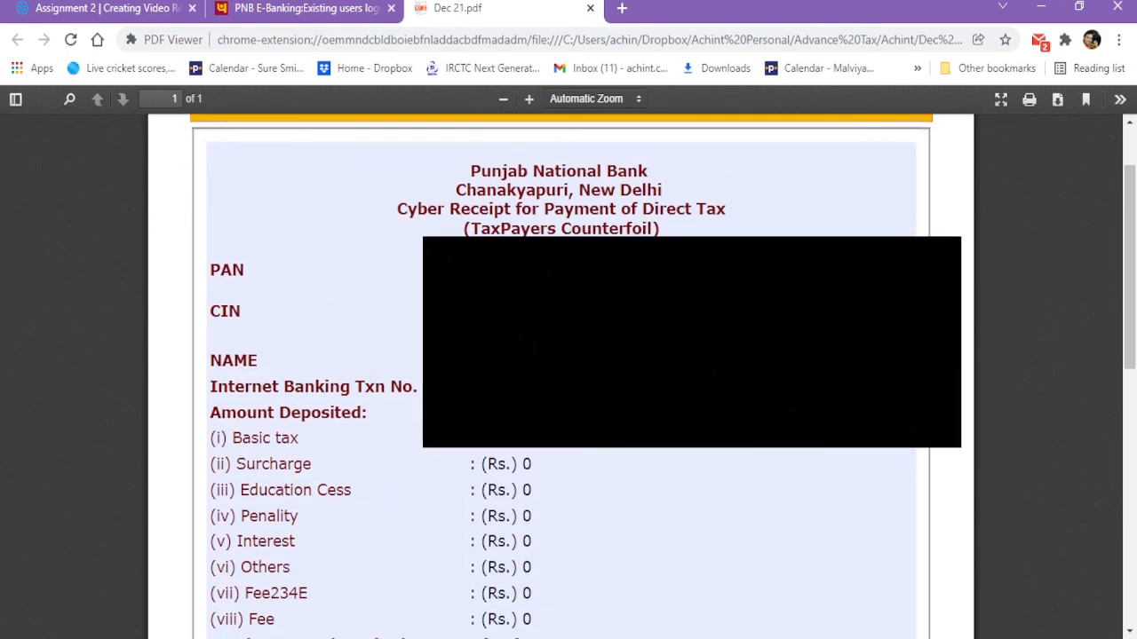
pyautogui.scroll(-2, 620, 427)
pyautogui.scroll(-1, 618, 415)
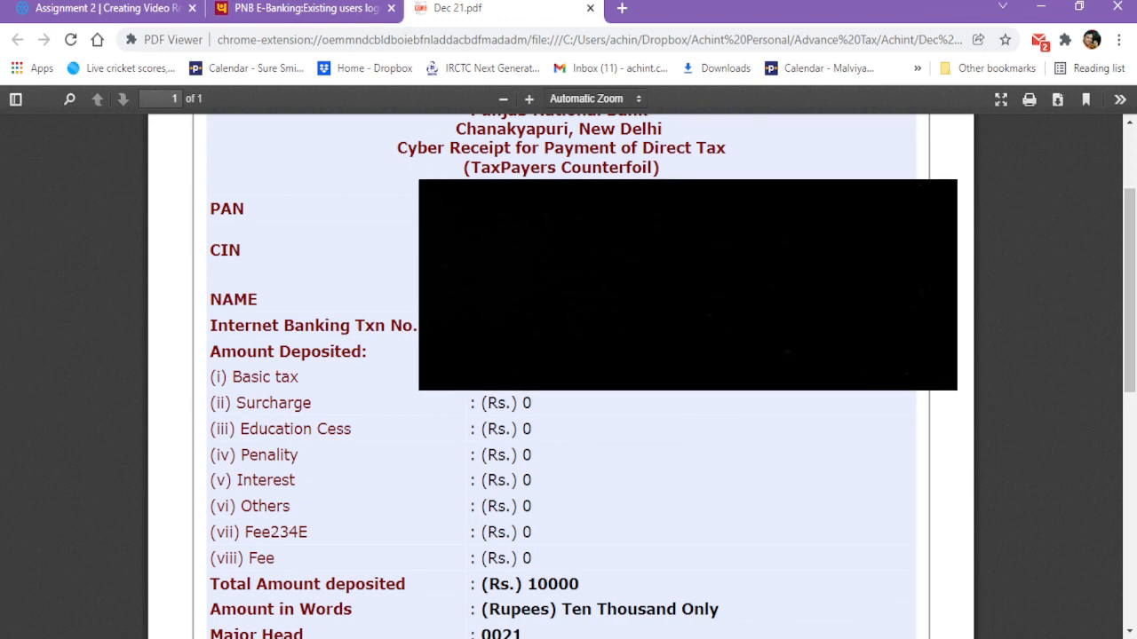
pyautogui.scroll(-5, 568, 373)
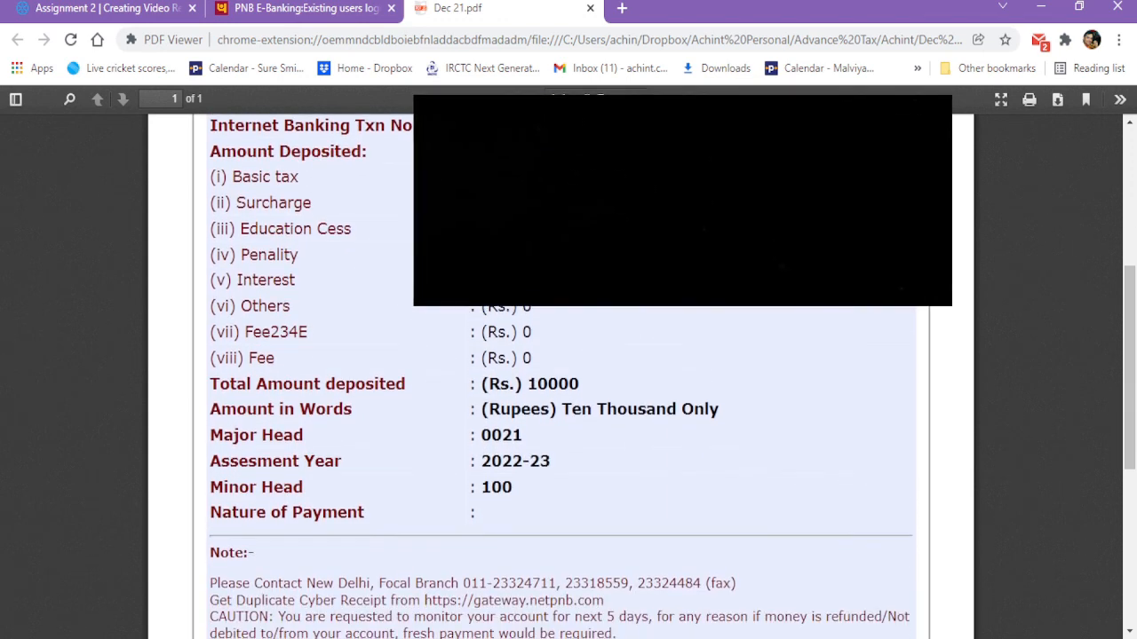
pyautogui.scroll(-3, 568, 373)
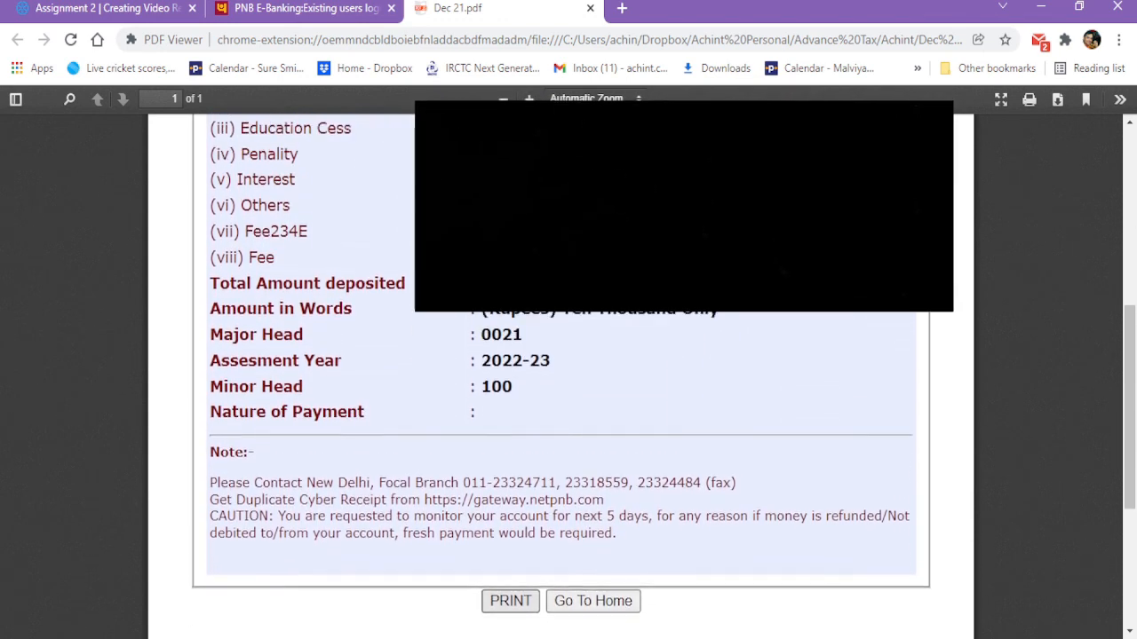
pyautogui.scroll(7, 569, 373)
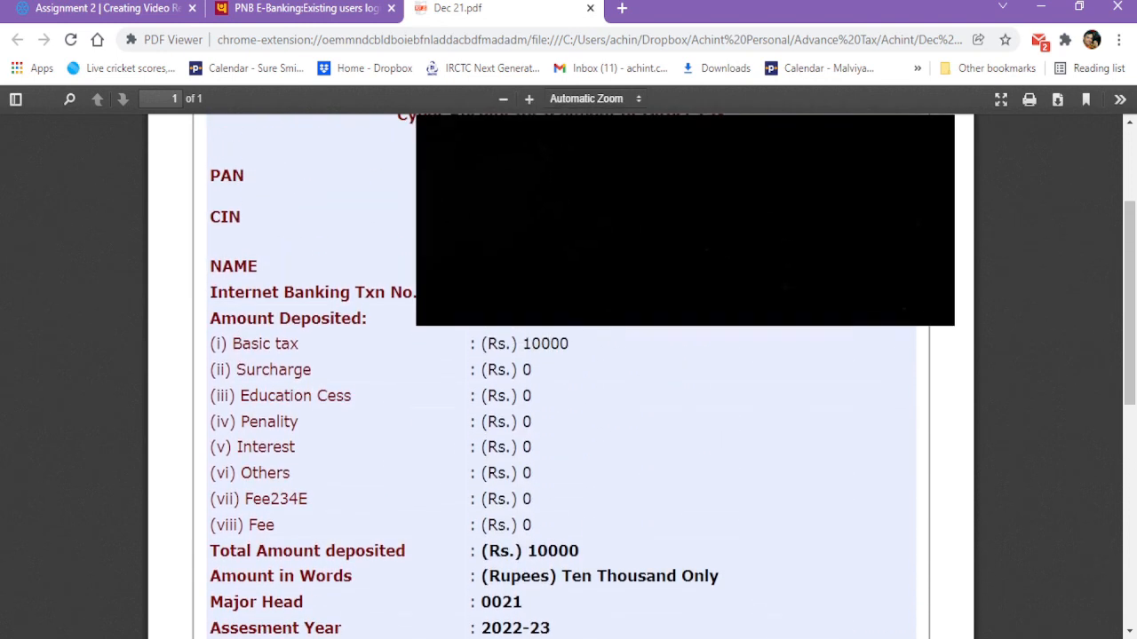